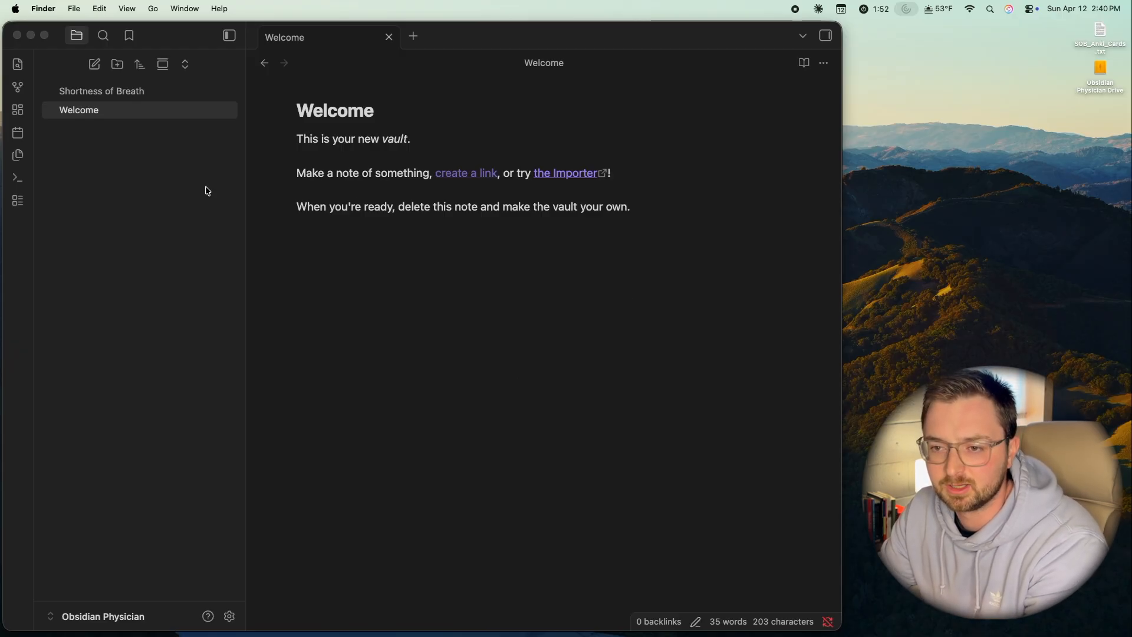
# Step: Open the Shortness of Breath note and look through its notes, testable questions and spaced repetition sections
pyautogui.click(137, 93)
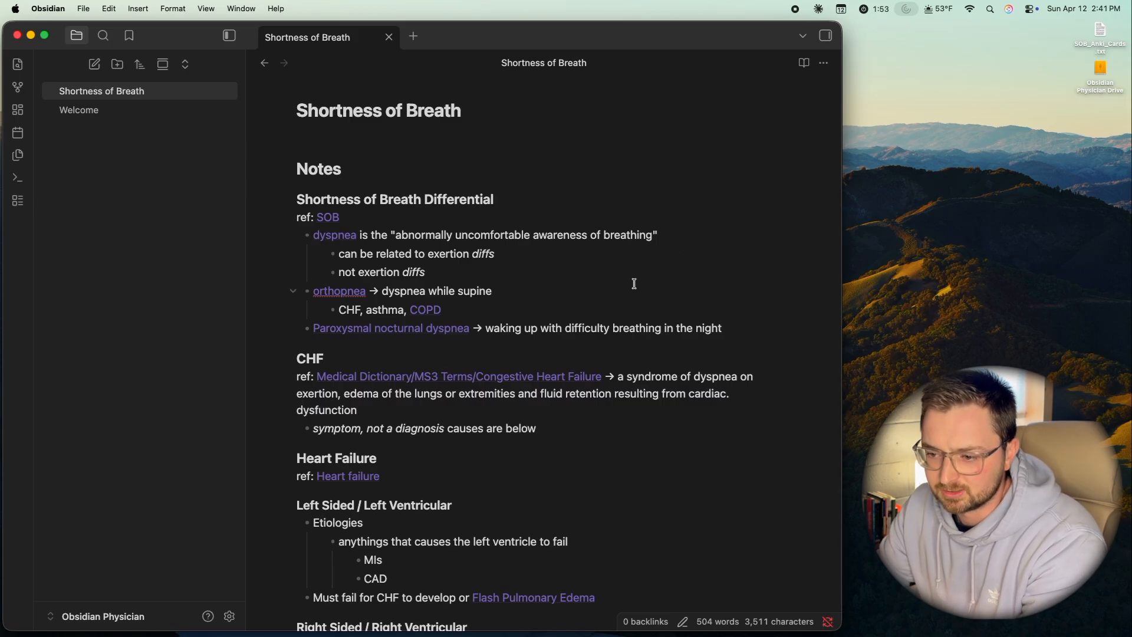
pyautogui.scroll(-15, 694, 300)
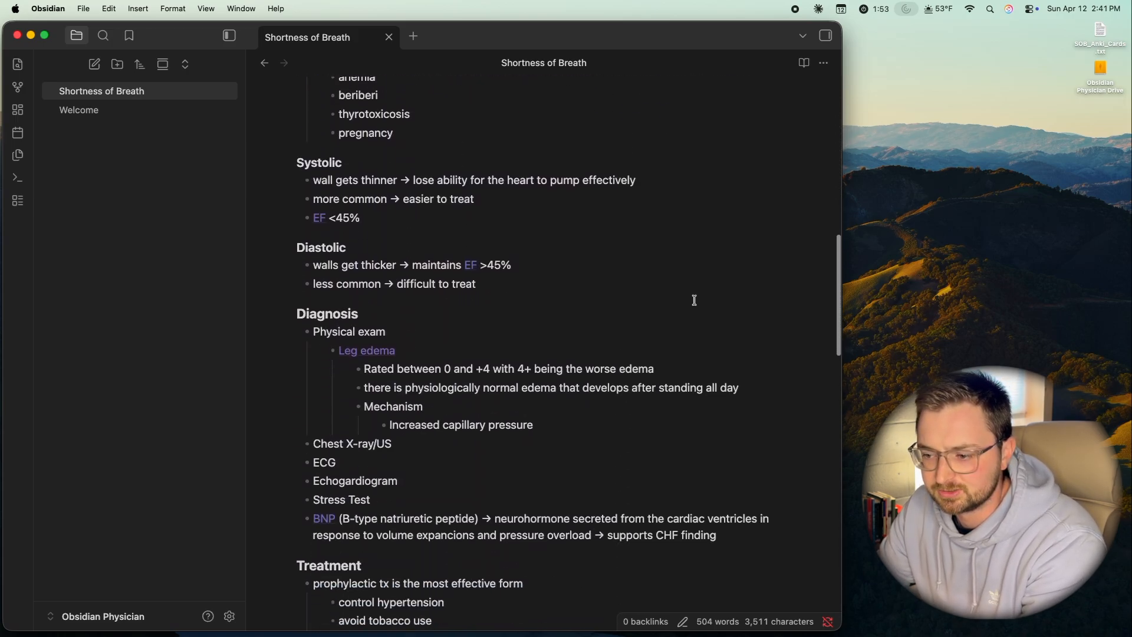
pyautogui.scroll(-15, 695, 300)
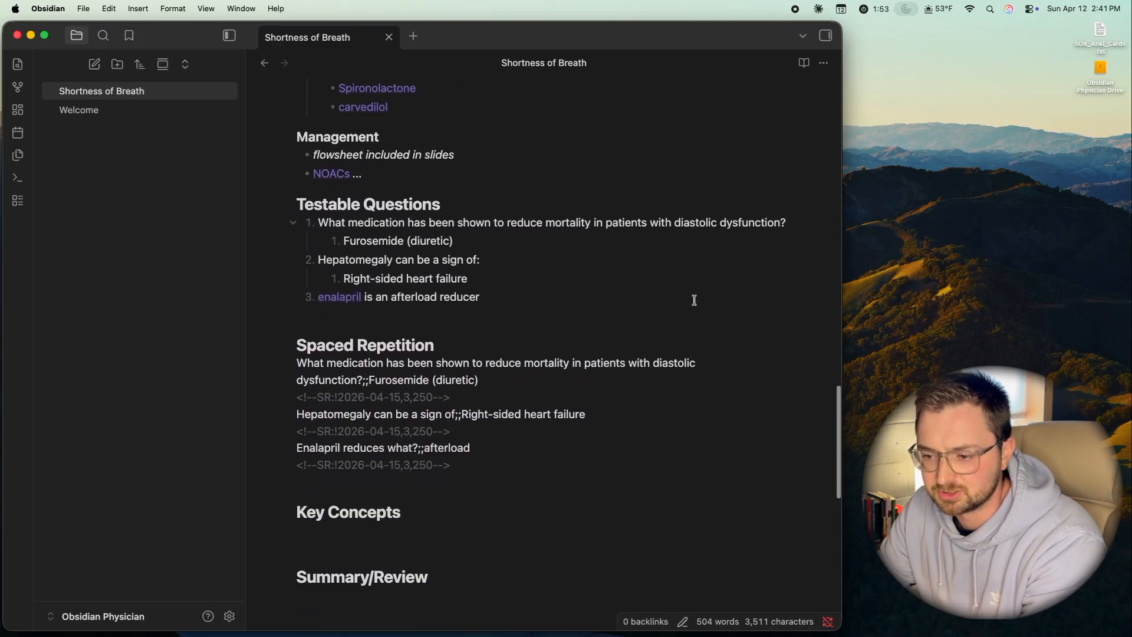
pyautogui.scroll(20, 694, 300)
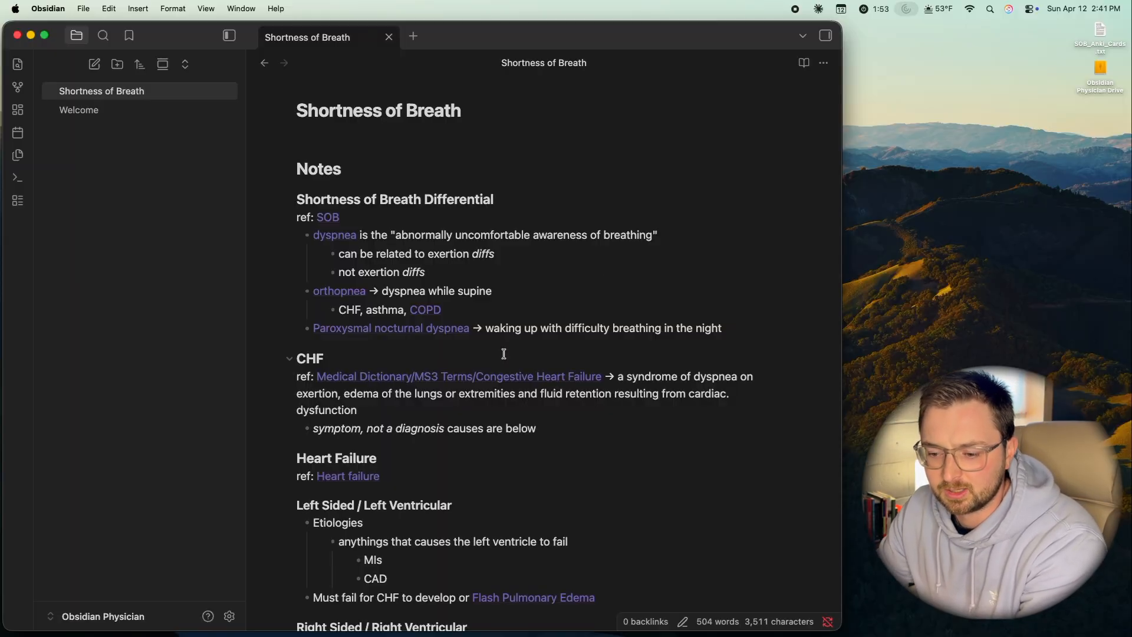
# Step: Turn on community plugins for the Obsidian Physician vault
pyautogui.click(230, 617)
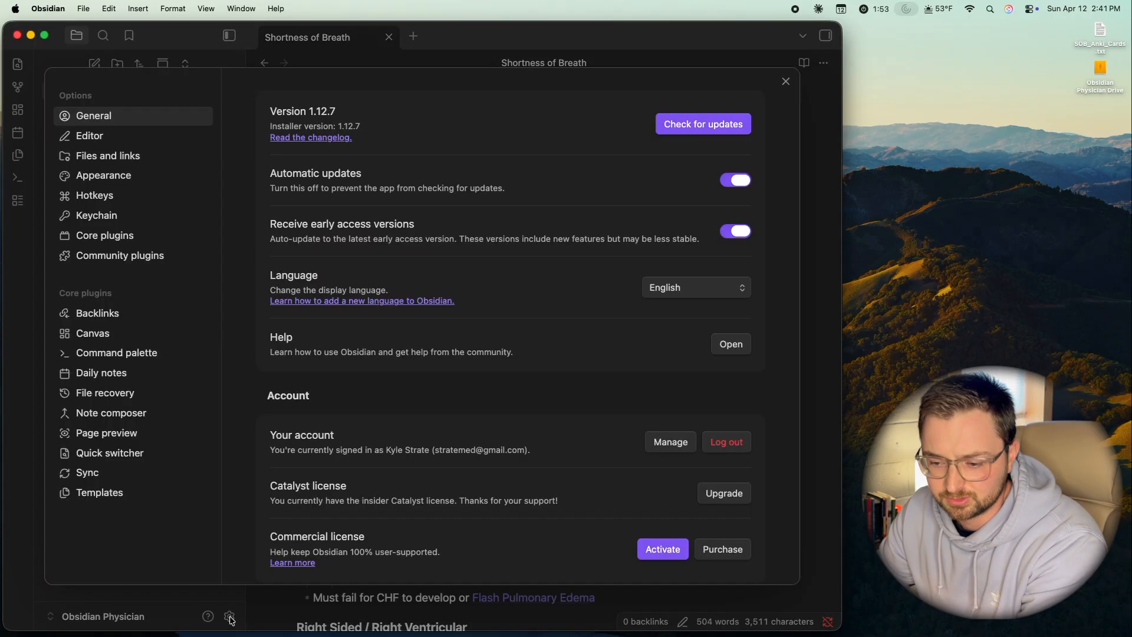
pyautogui.click(129, 258)
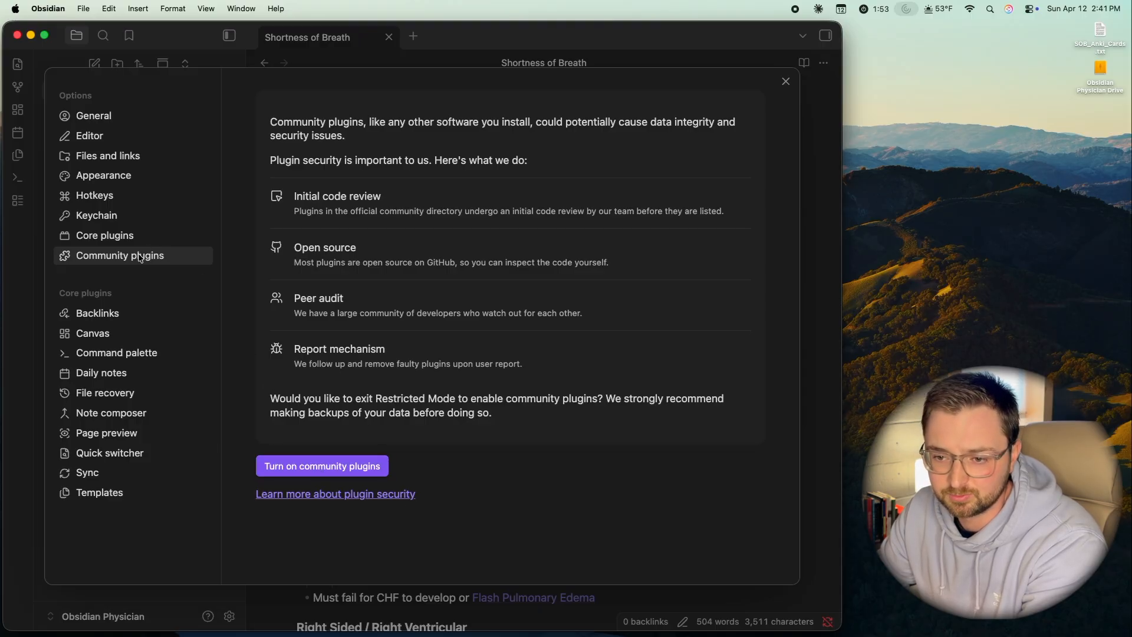
pyautogui.click(319, 464)
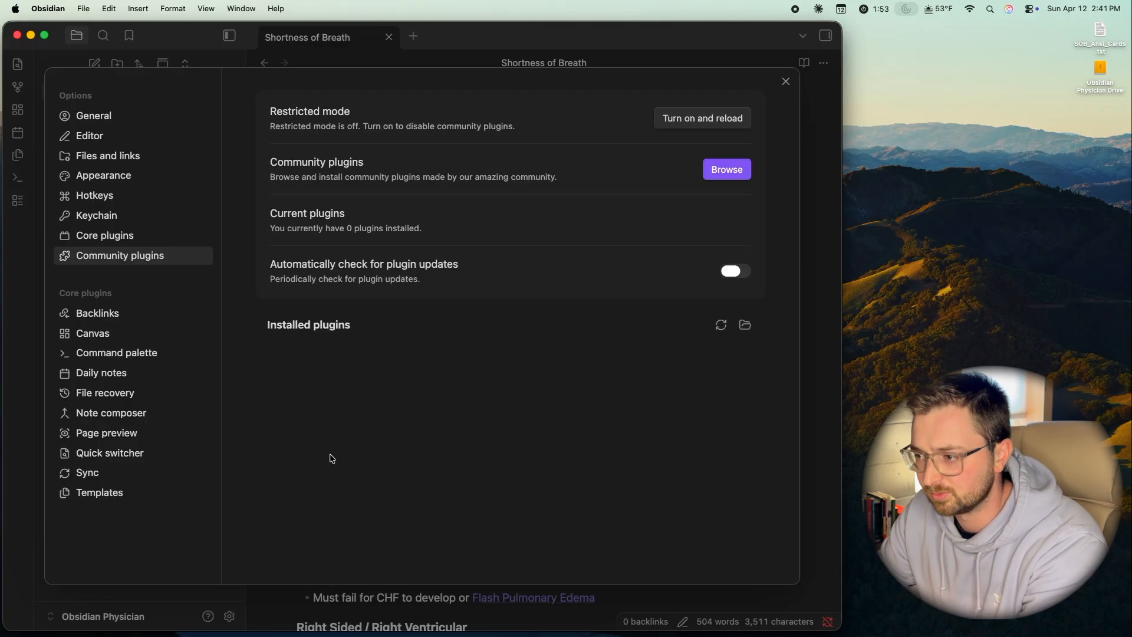
# Step: Find the Spaced Repetition community plugin by searching for "spaced", then install and enable it
pyautogui.click(730, 171)
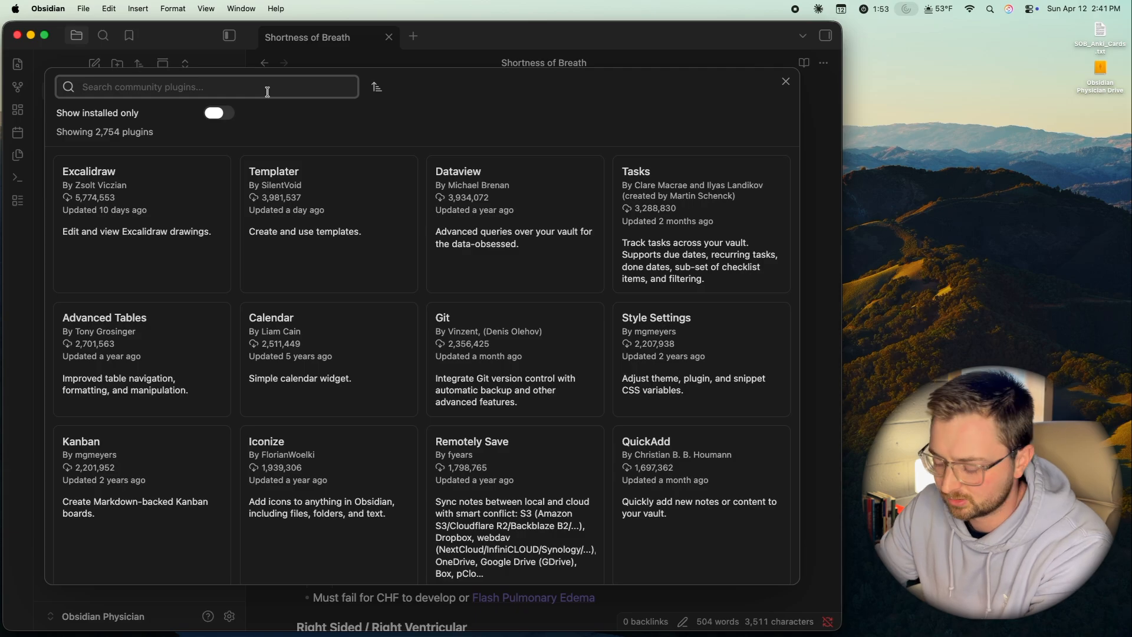
pyautogui.write('spaced')
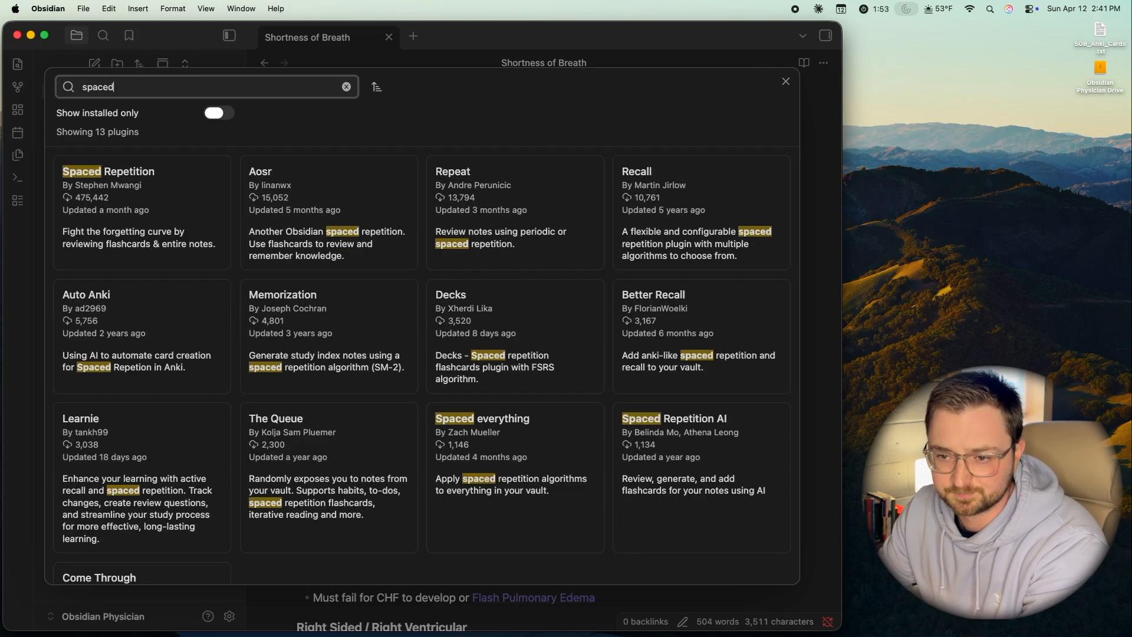
pyautogui.click(168, 211)
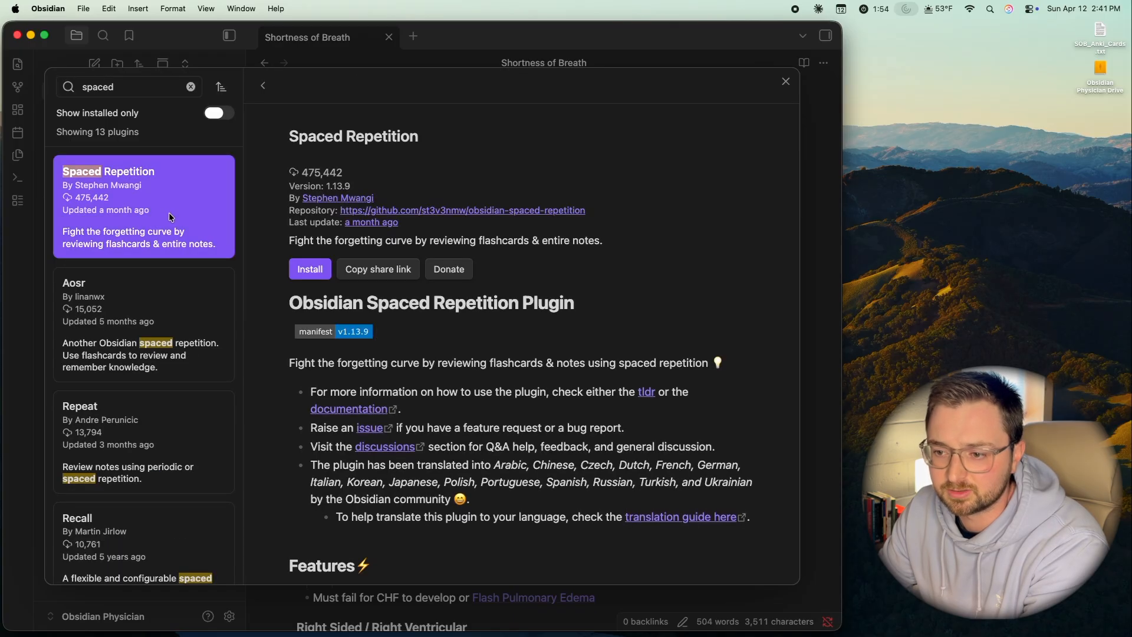
pyautogui.click(313, 277)
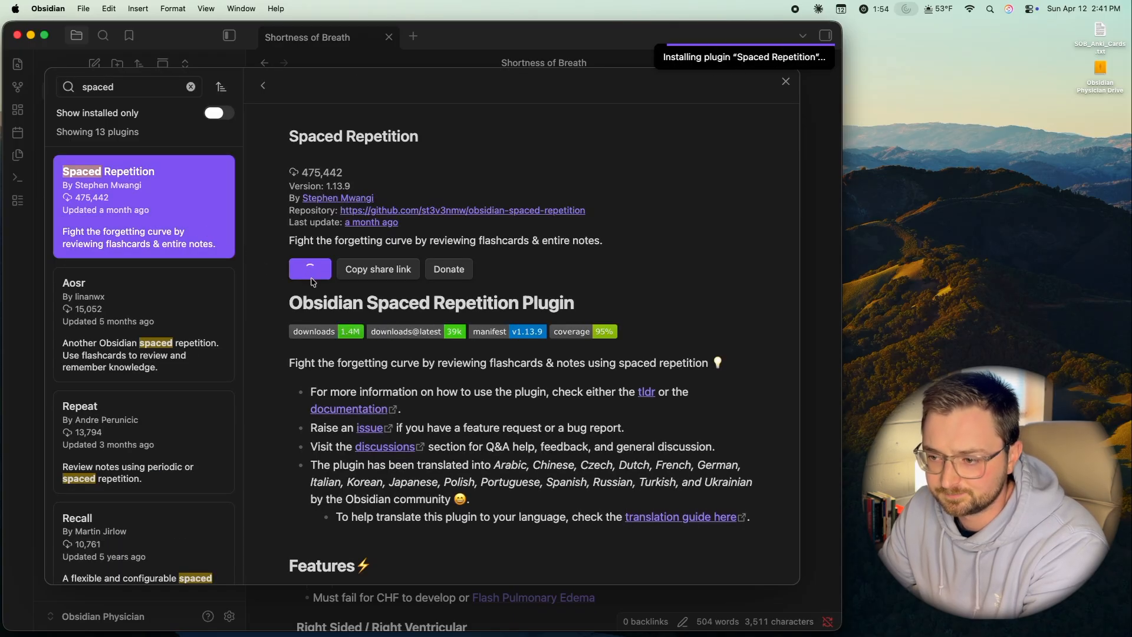
pyautogui.click(313, 269)
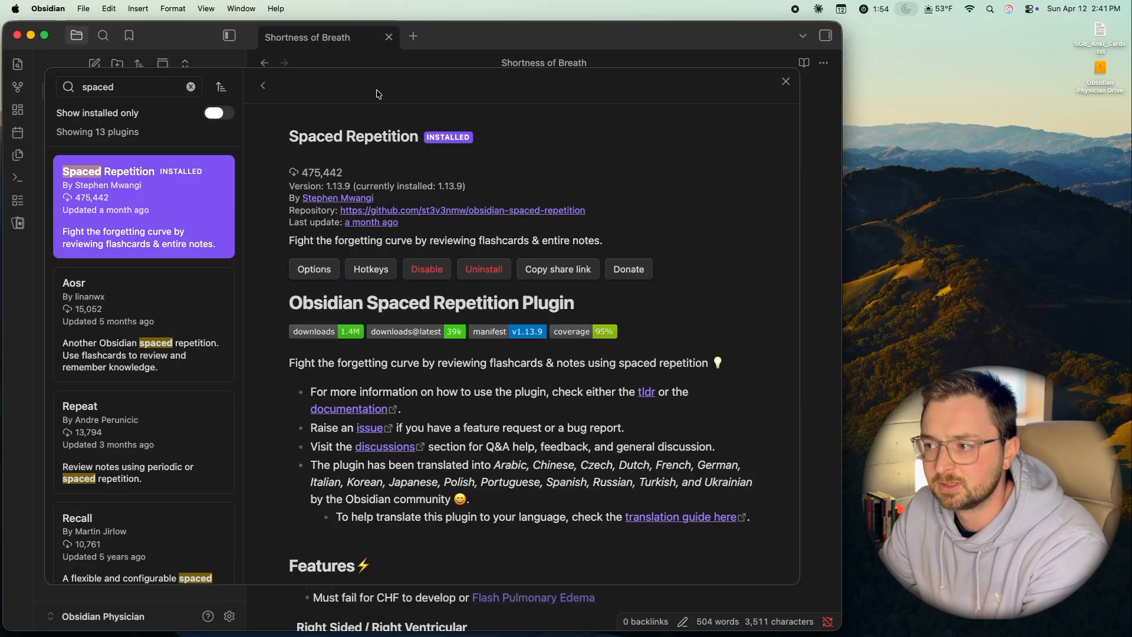
# Step: Read through the Spaced Repetition plugin's description of features and card reviewing, then close the plugin browser
pyautogui.scroll(-10, 701, 171)
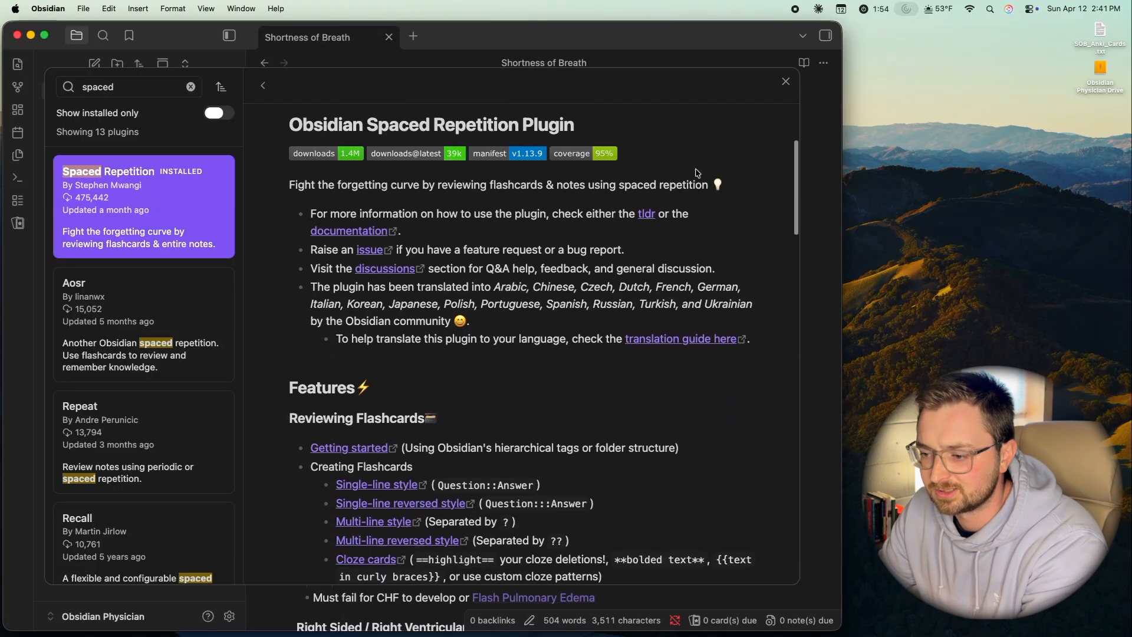
pyautogui.scroll(10, 698, 172)
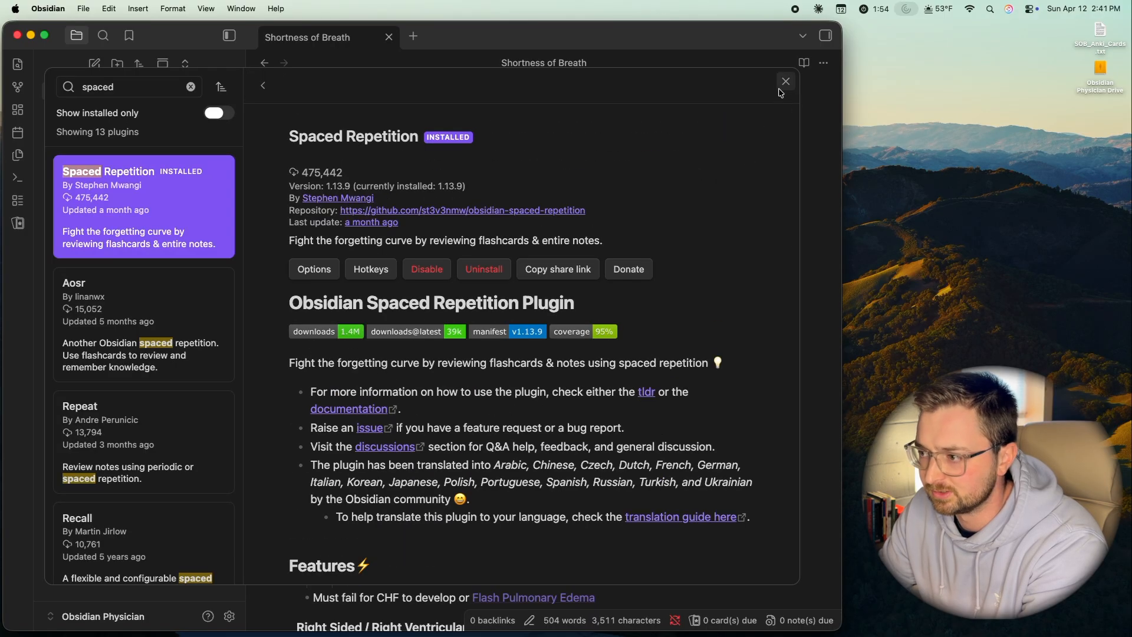
pyautogui.scroll(-15, 729, 322)
pyautogui.scroll(-15, 729, 322)
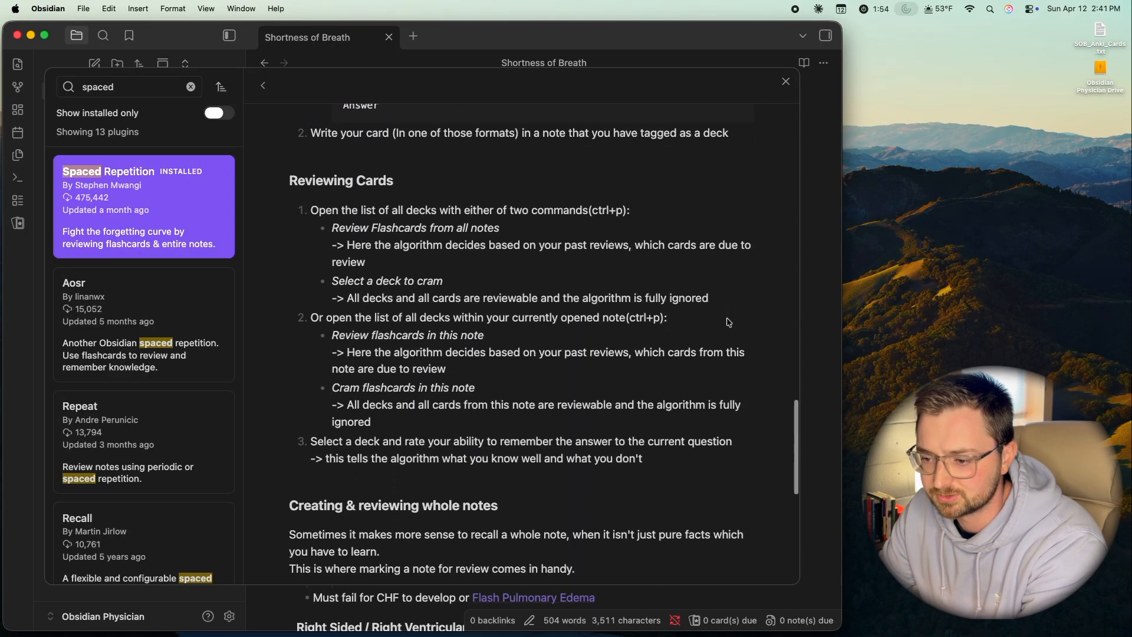
pyautogui.click(786, 82)
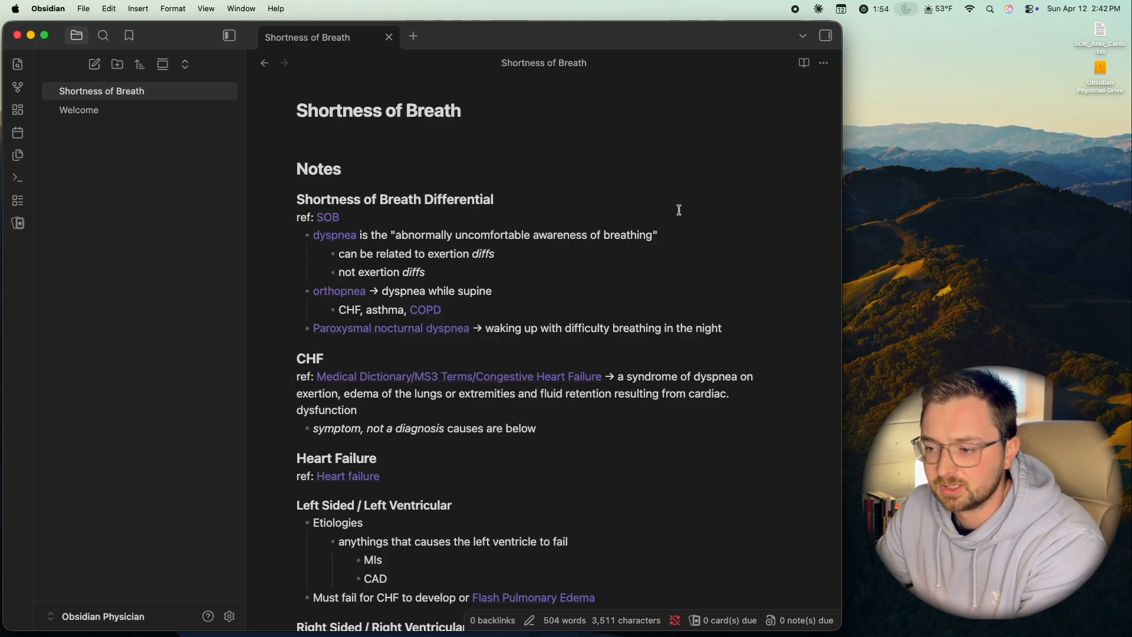
# Step: Replace the flashcard tag in the Spaced Repetition plugin's flashcard settings with #Pulmonary
pyautogui.scroll(-5, 664, 211)
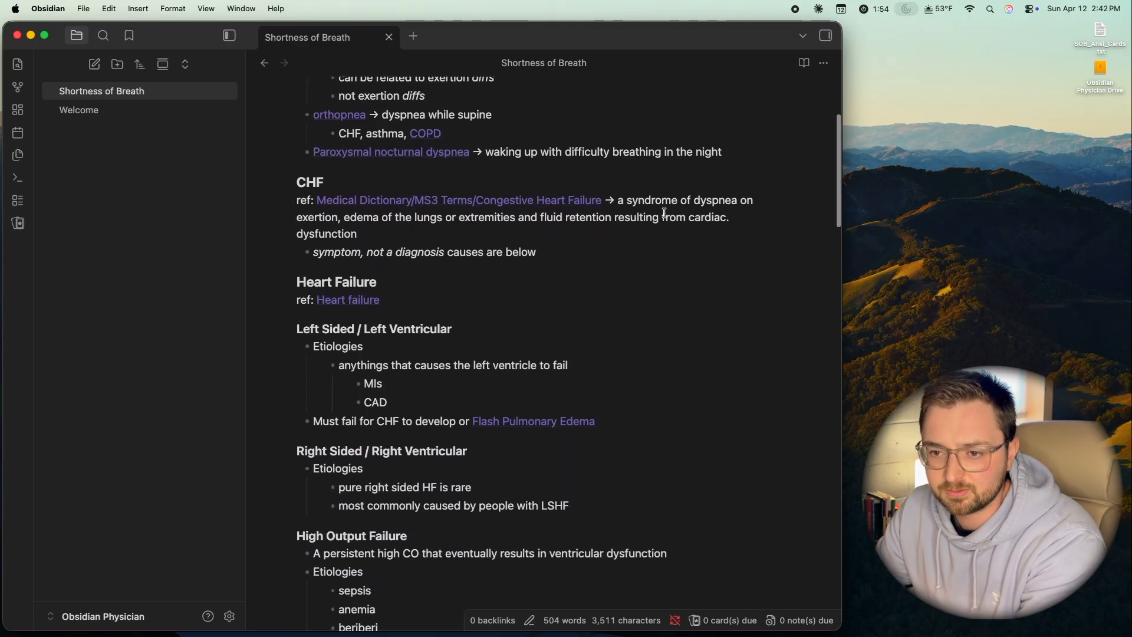
pyautogui.scroll(5, 280, 121)
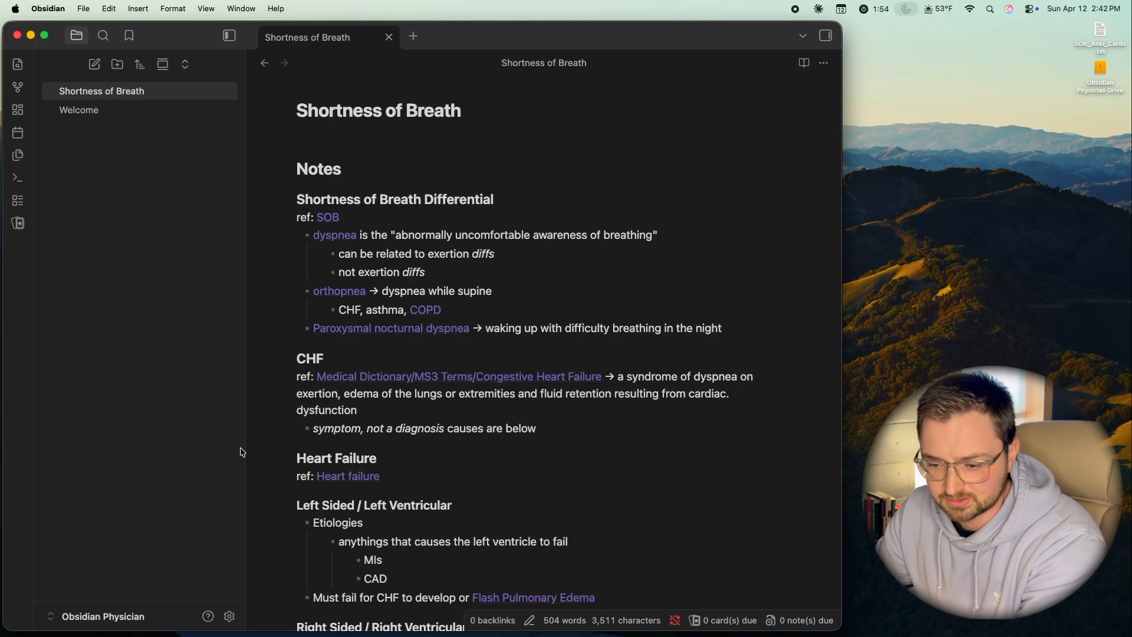
pyautogui.click(230, 616)
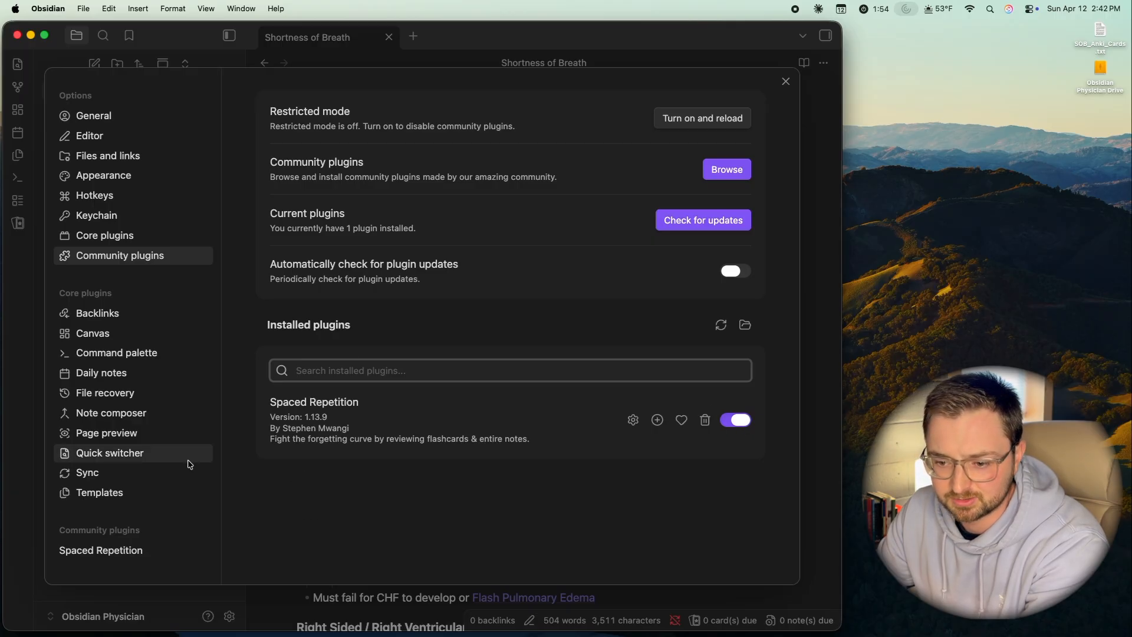
pyautogui.click(106, 551)
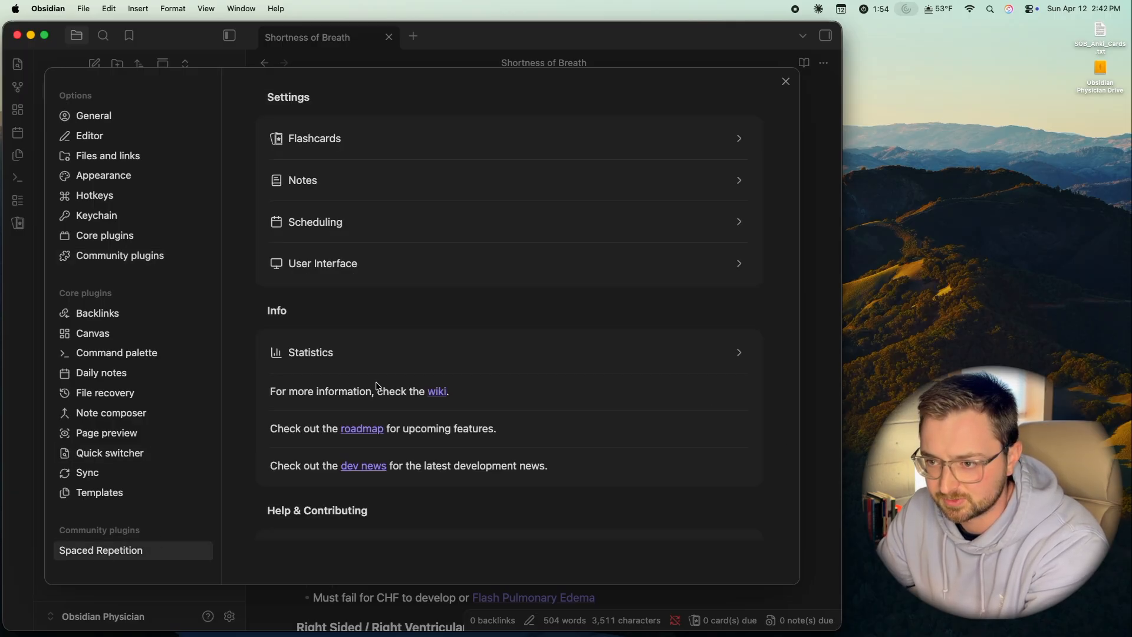
pyautogui.click(600, 141)
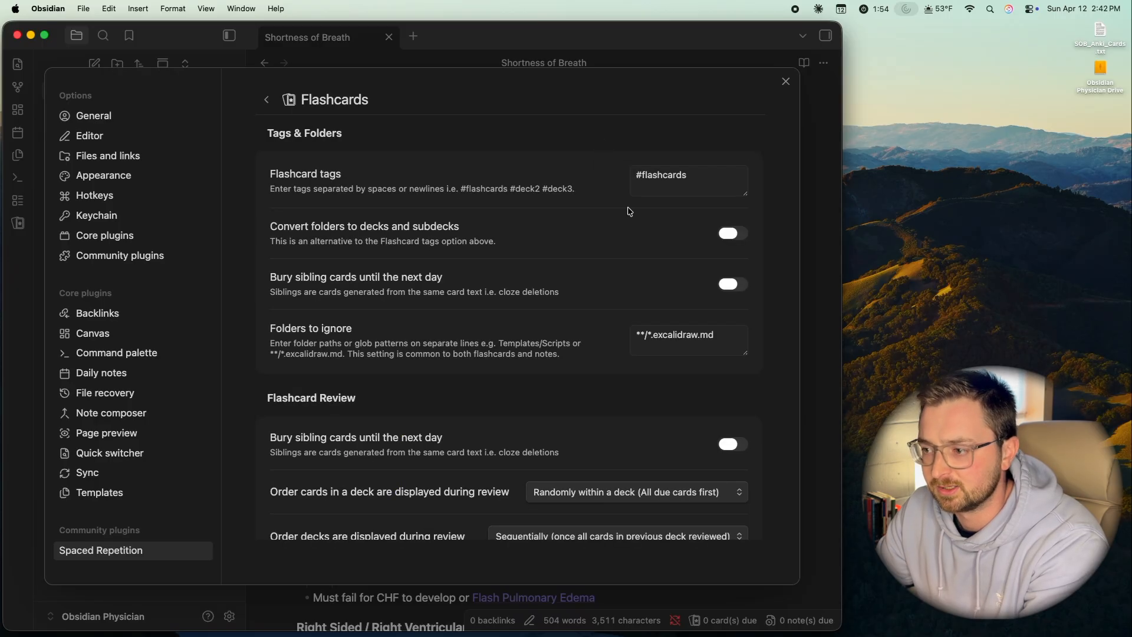
pyautogui.moveTo(688, 179); pyautogui.dragTo(617, 178)
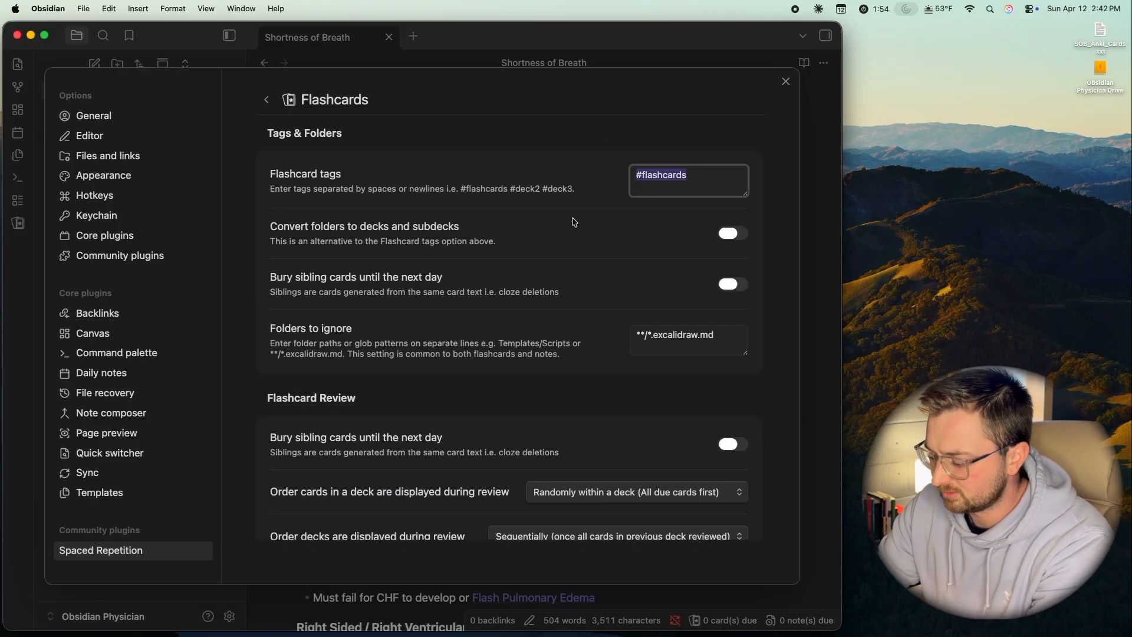
pyautogui.press('BackSpace')
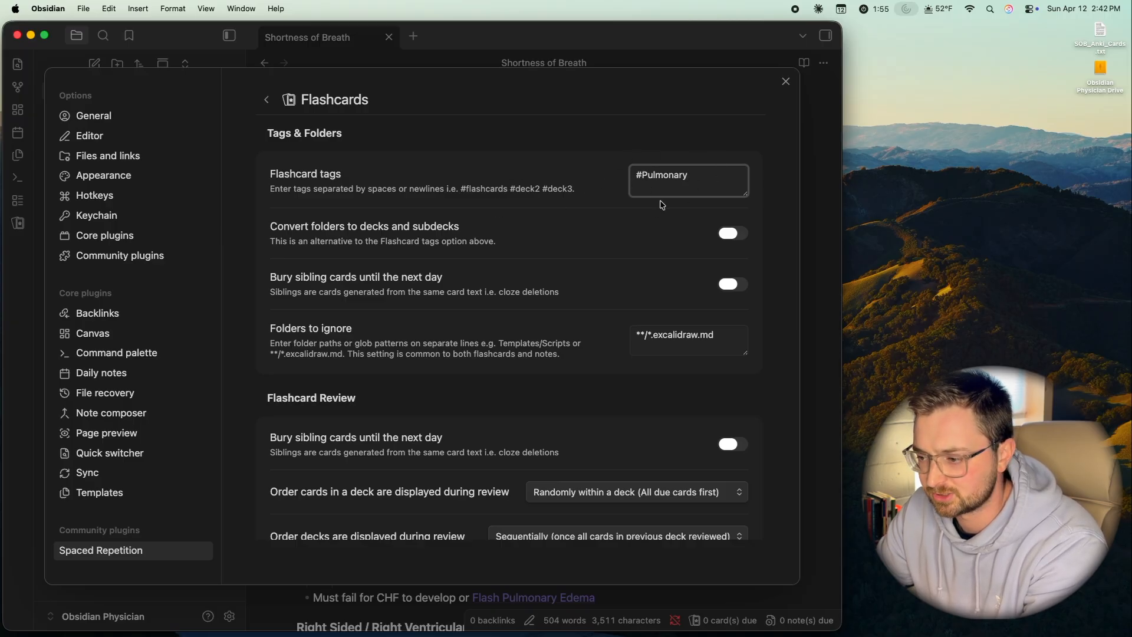
# Step: Set the separator for inline flashcards to ";;"
pyautogui.scroll(-5, 564, 207)
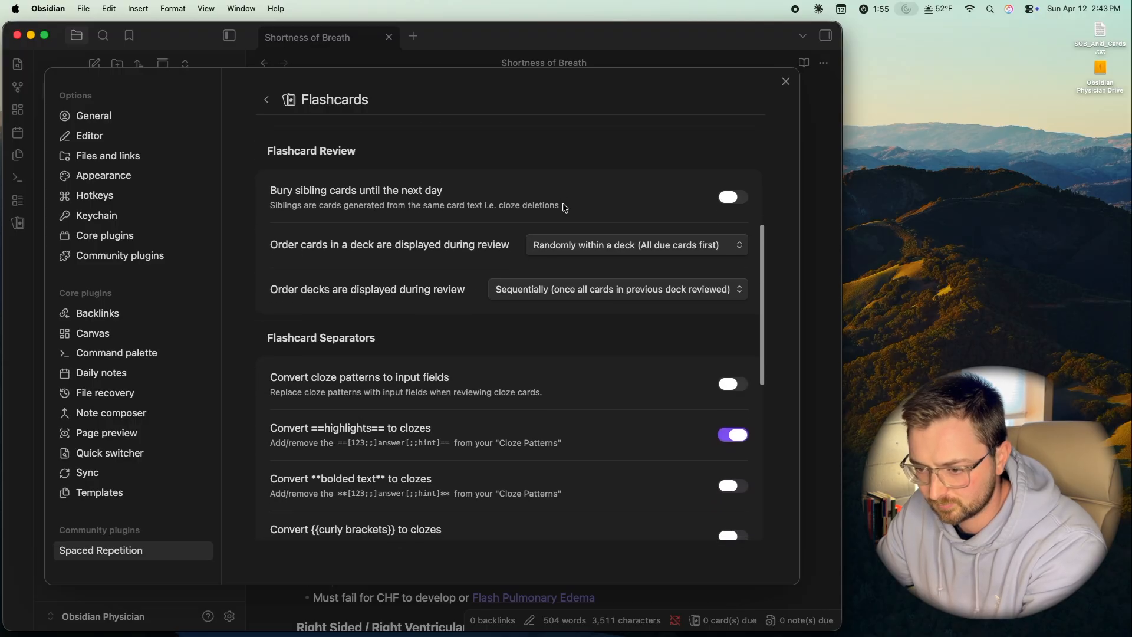
pyautogui.scroll(5, 565, 208)
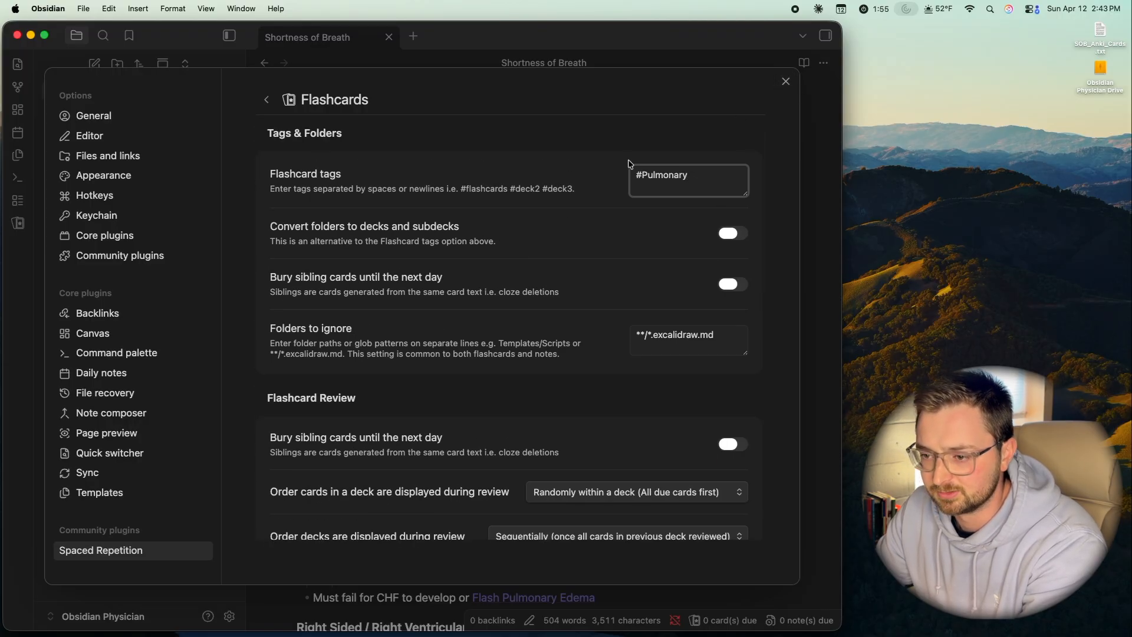
pyautogui.scroll(-10, 535, 296)
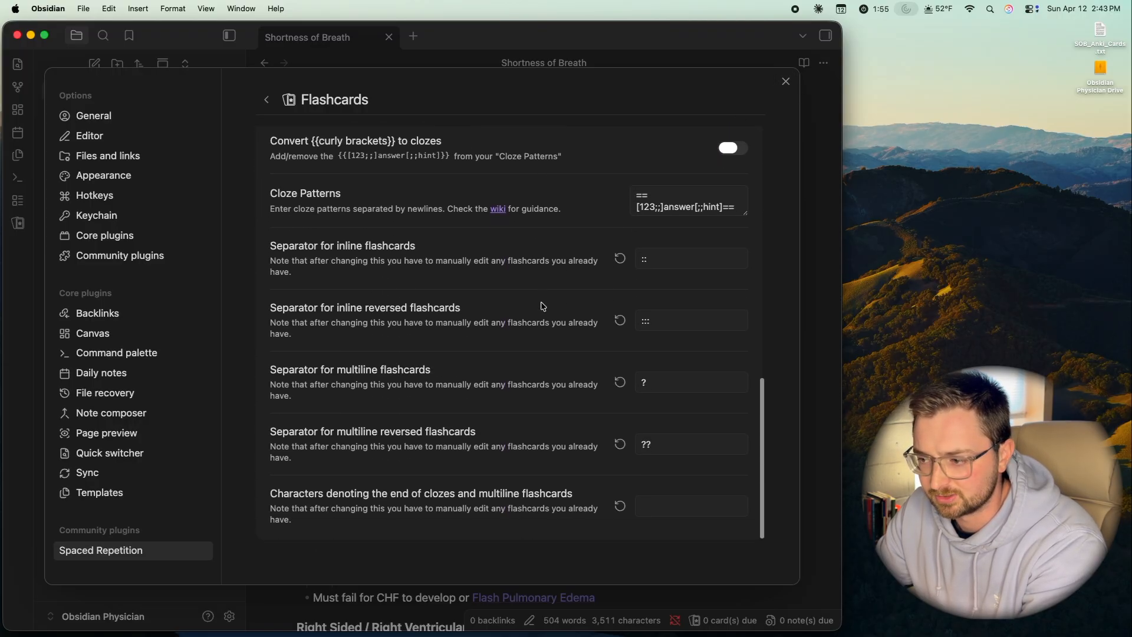
pyautogui.scroll(1, 450, 265)
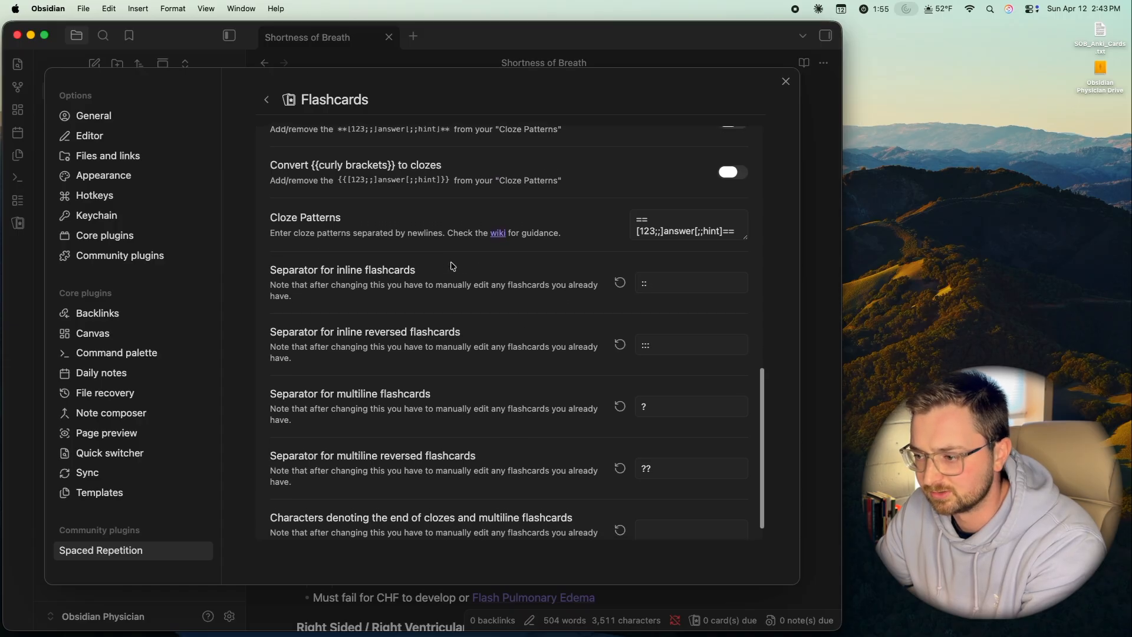
pyautogui.scroll(-2, 450, 265)
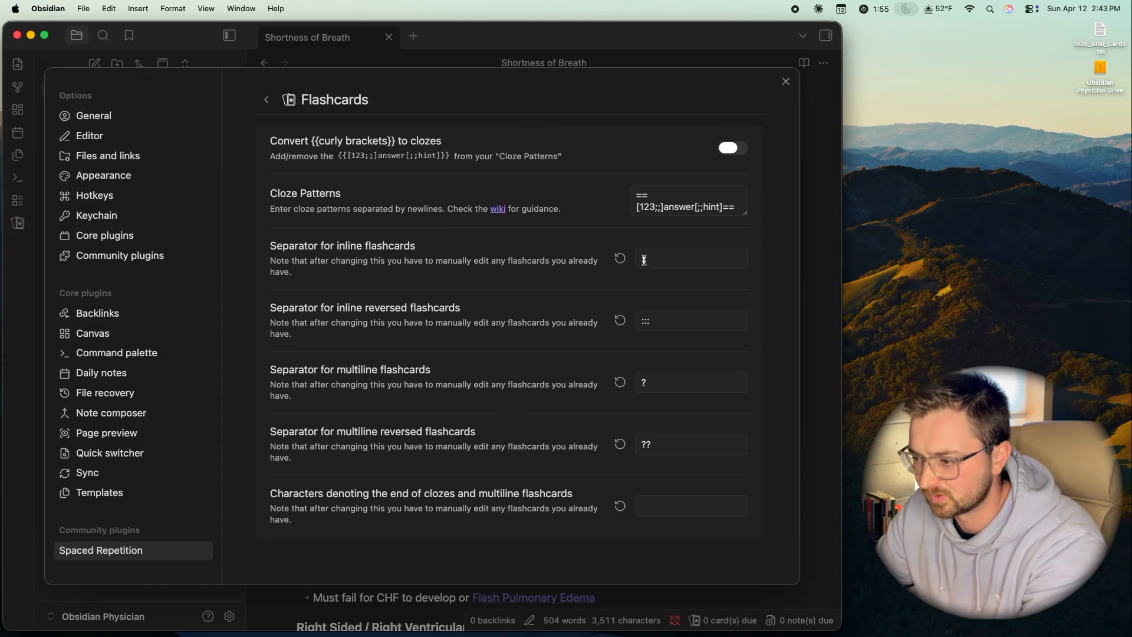
pyautogui.click(644, 260)
pyautogui.write('::')
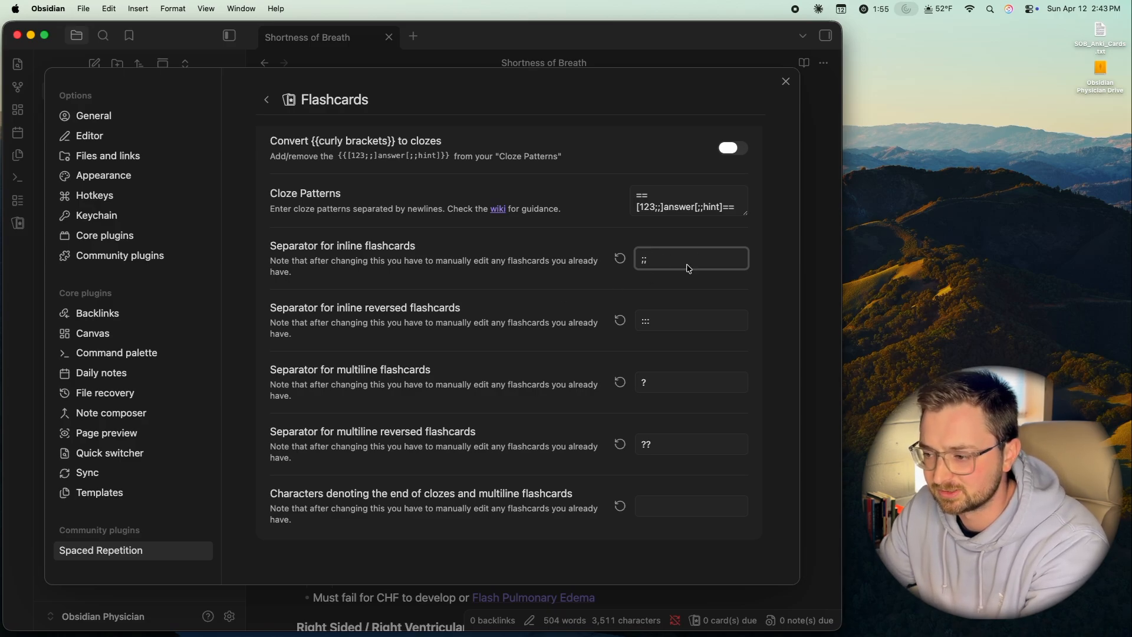
# Step: Set the separator for inline reversed flashcards to ";;;" and close the settings
pyautogui.click(670, 318)
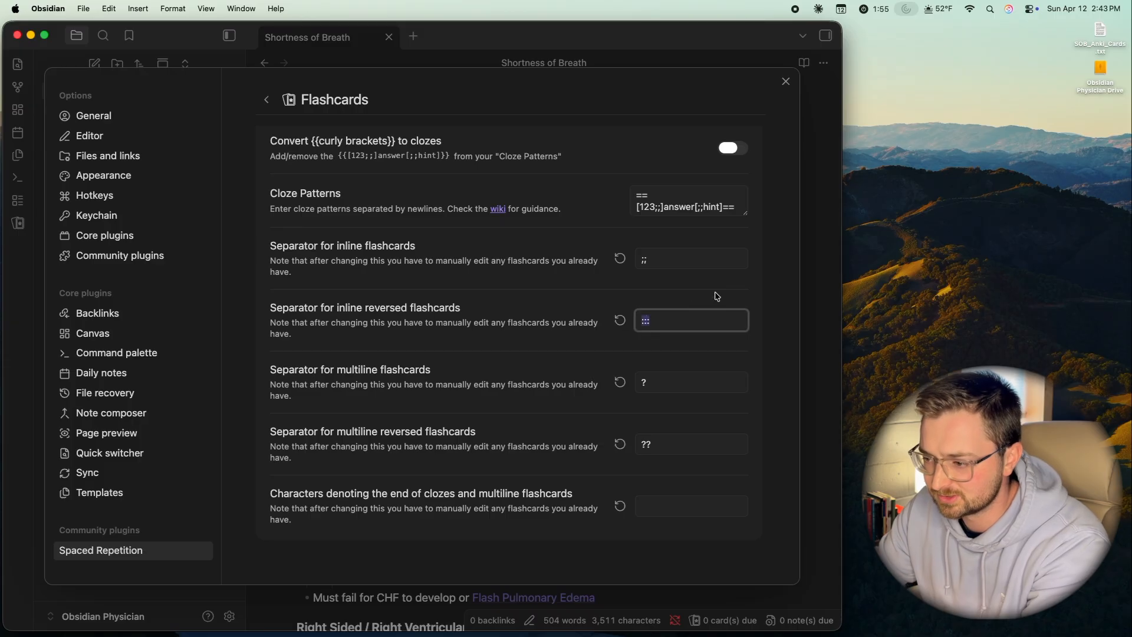
pyautogui.press('BackSpace')
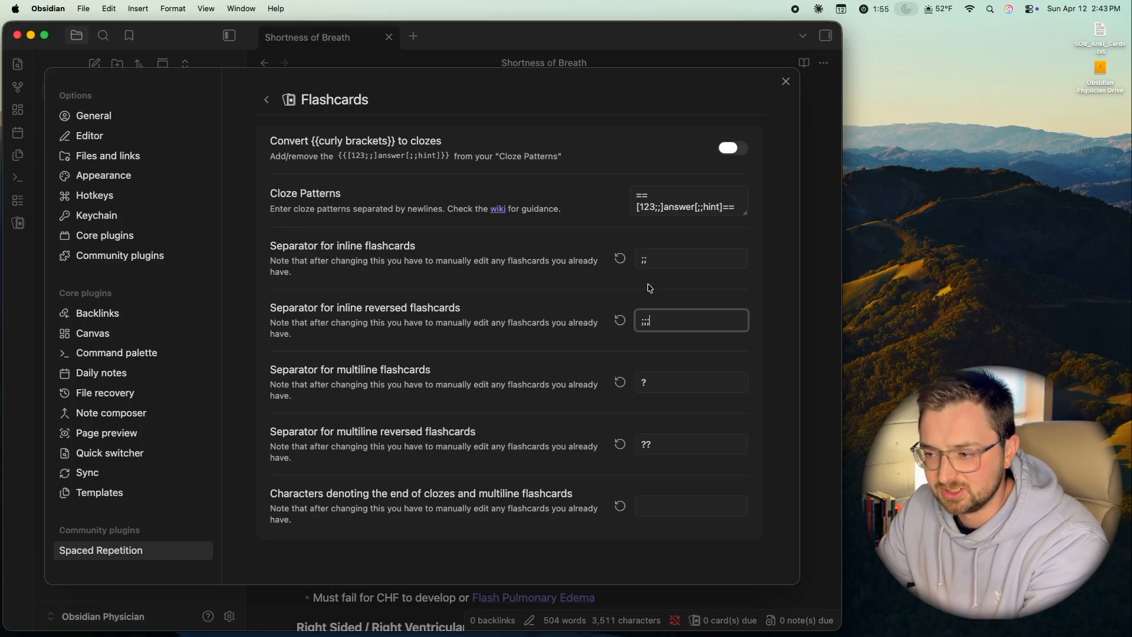
pyautogui.scroll(10, 558, 284)
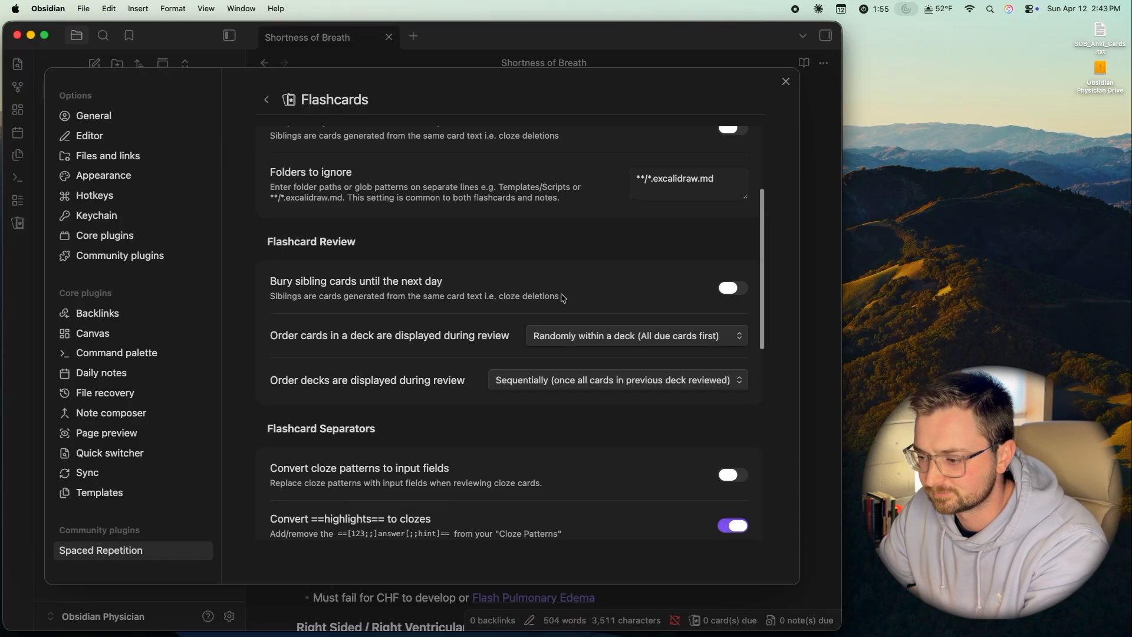
pyautogui.scroll(-10, 560, 288)
pyautogui.scroll(10, 563, 299)
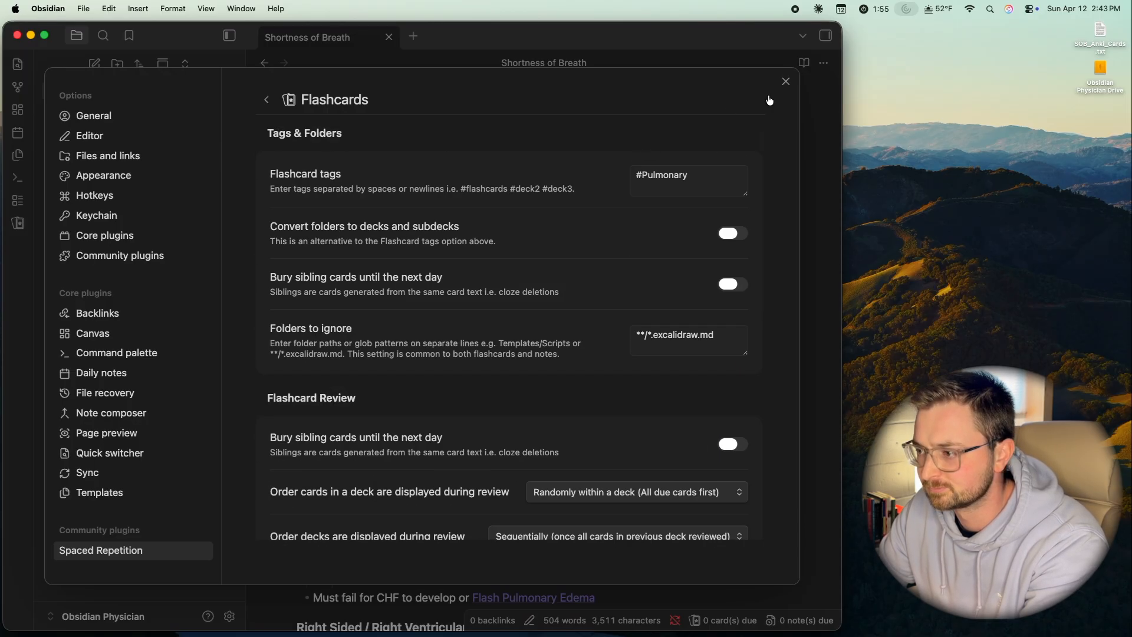
pyautogui.click(786, 82)
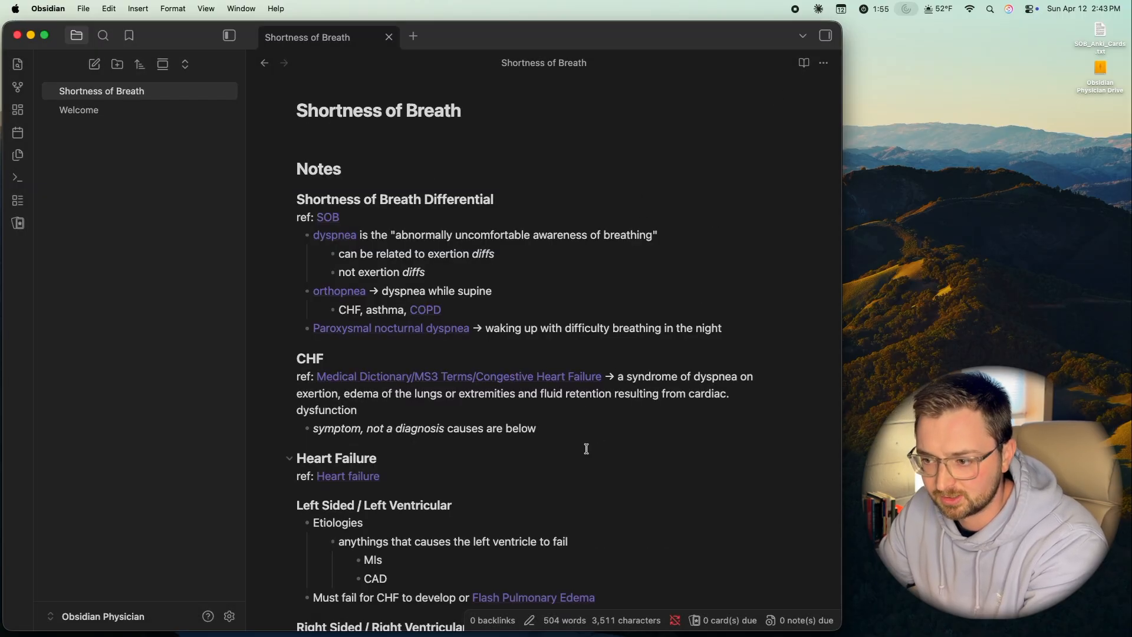
# Step: Examine how the existing flashcards in the note's Spaced Repetition section separate each question from its answer with ";;"
pyautogui.scroll(-20, 733, 436)
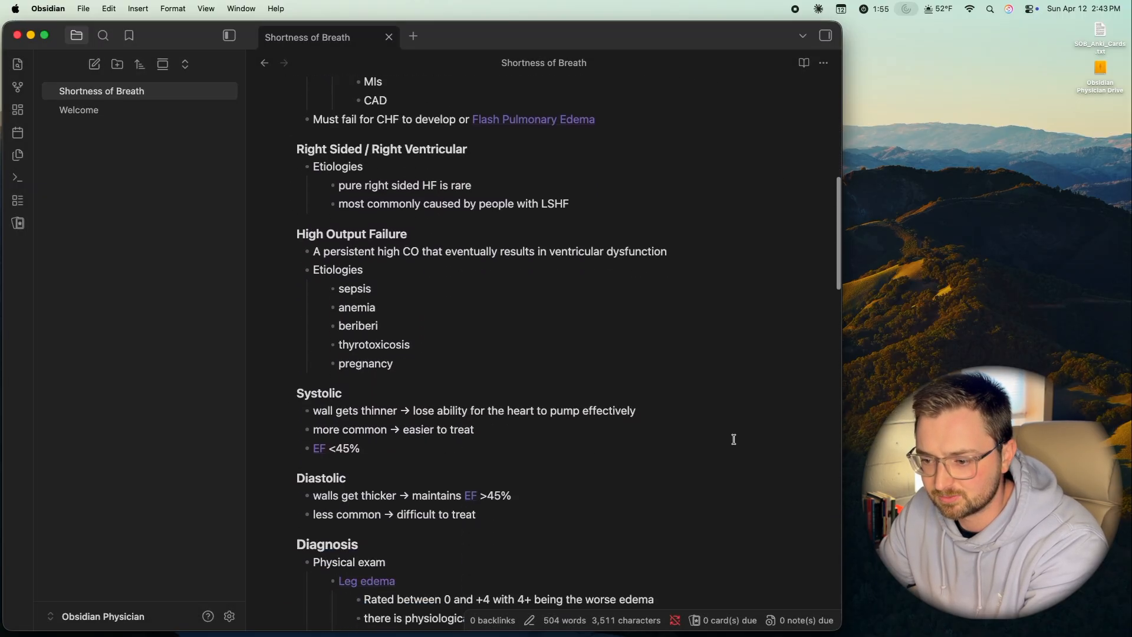
pyautogui.scroll(-10, 734, 439)
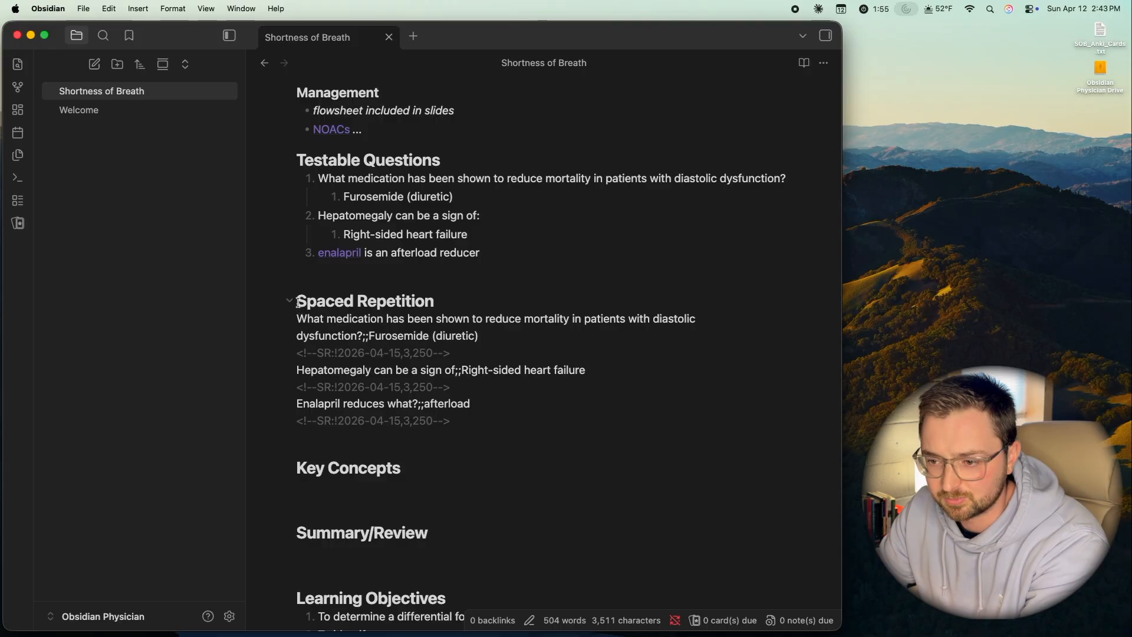
pyautogui.moveTo(297, 302); pyautogui.dragTo(441, 302)
pyautogui.click(471, 300)
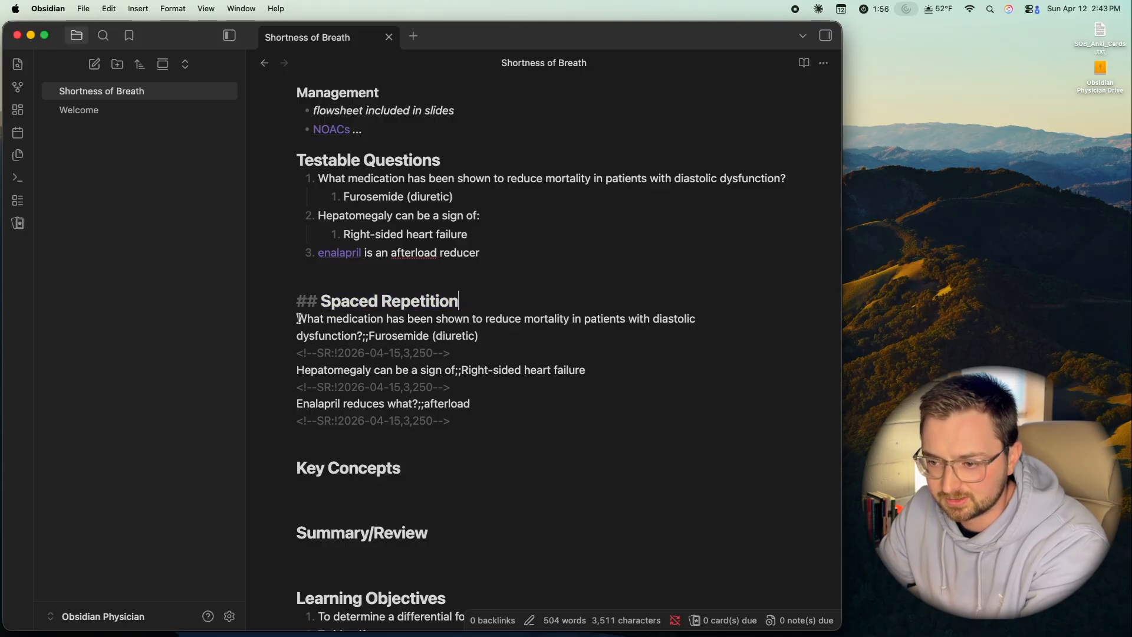
pyautogui.moveTo(298, 319); pyautogui.dragTo(328, 319)
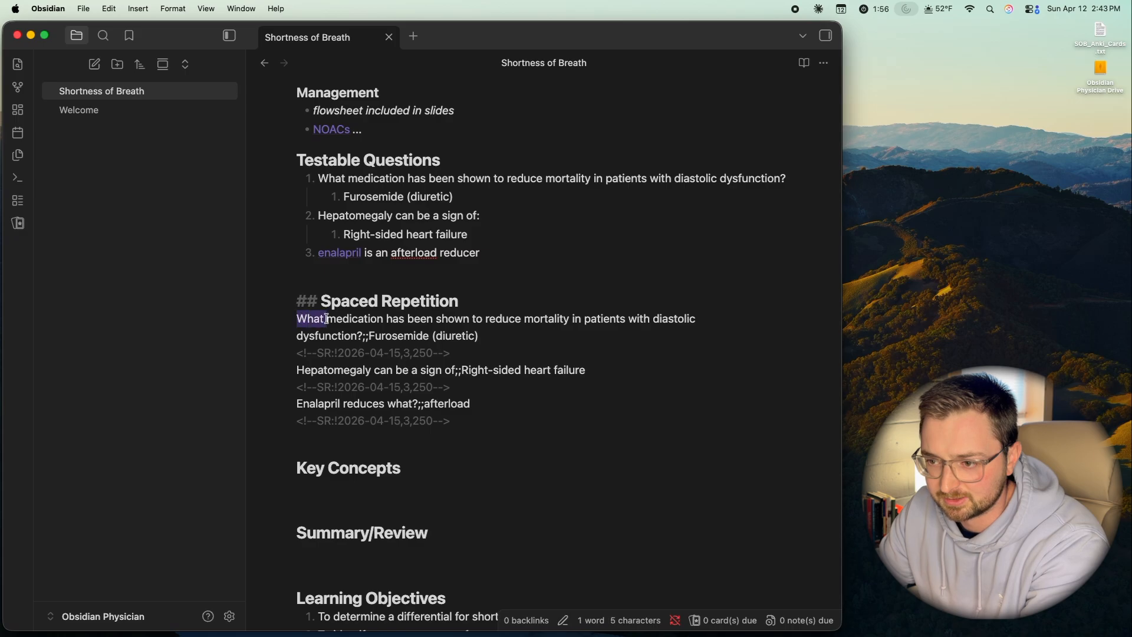
pyautogui.click(584, 280)
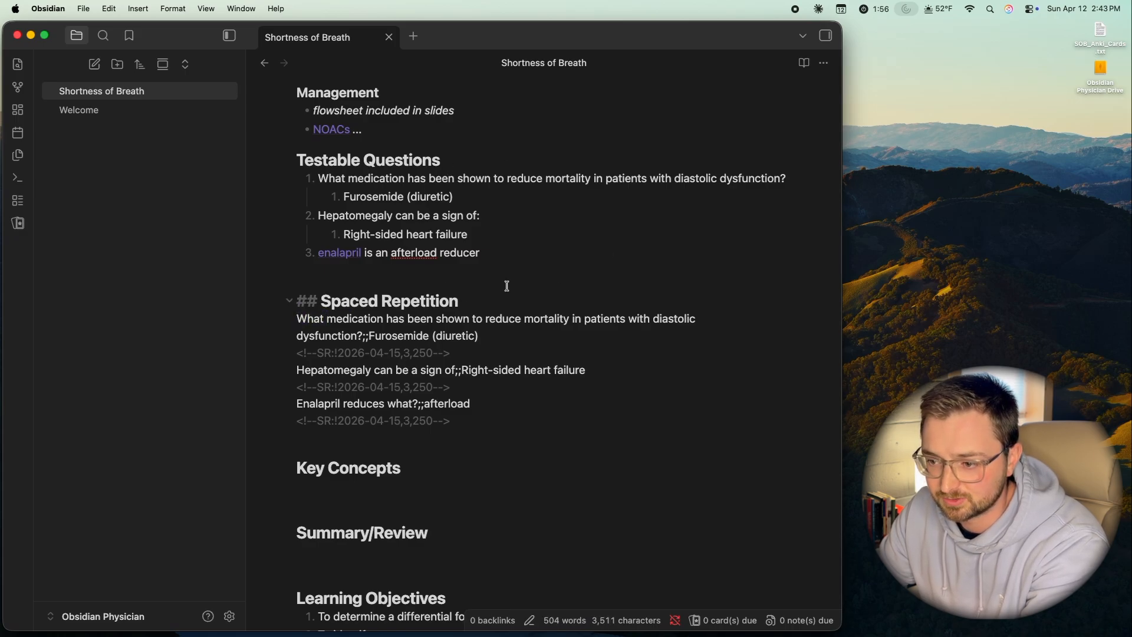
pyautogui.moveTo(297, 319); pyautogui.dragTo(482, 336)
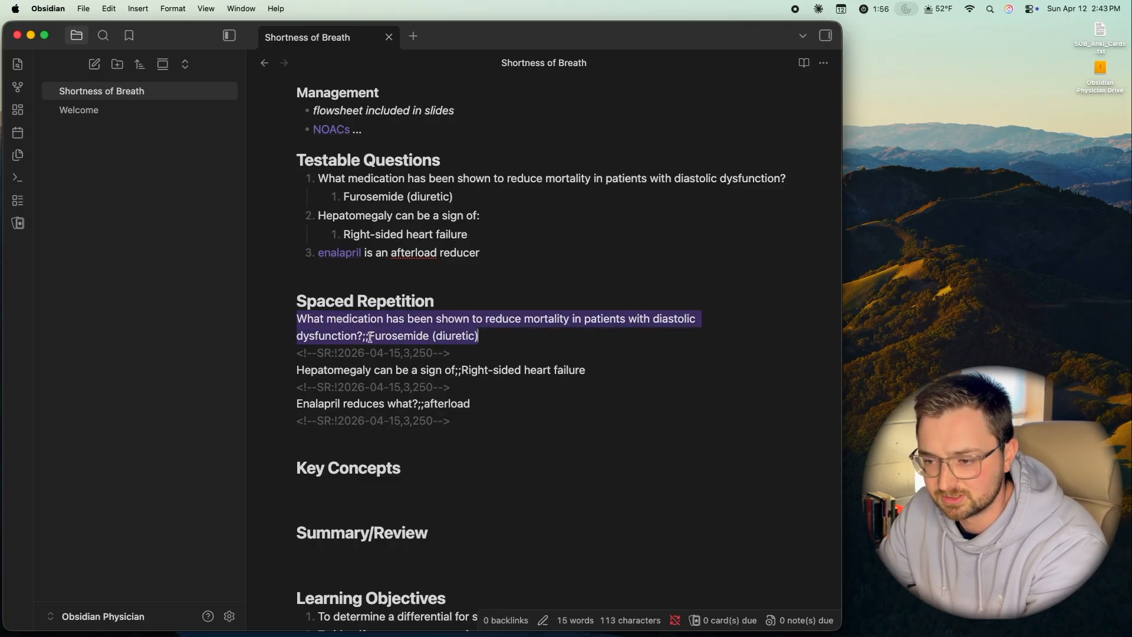
pyautogui.moveTo(370, 336); pyautogui.dragTo(362, 336)
pyautogui.click(493, 340)
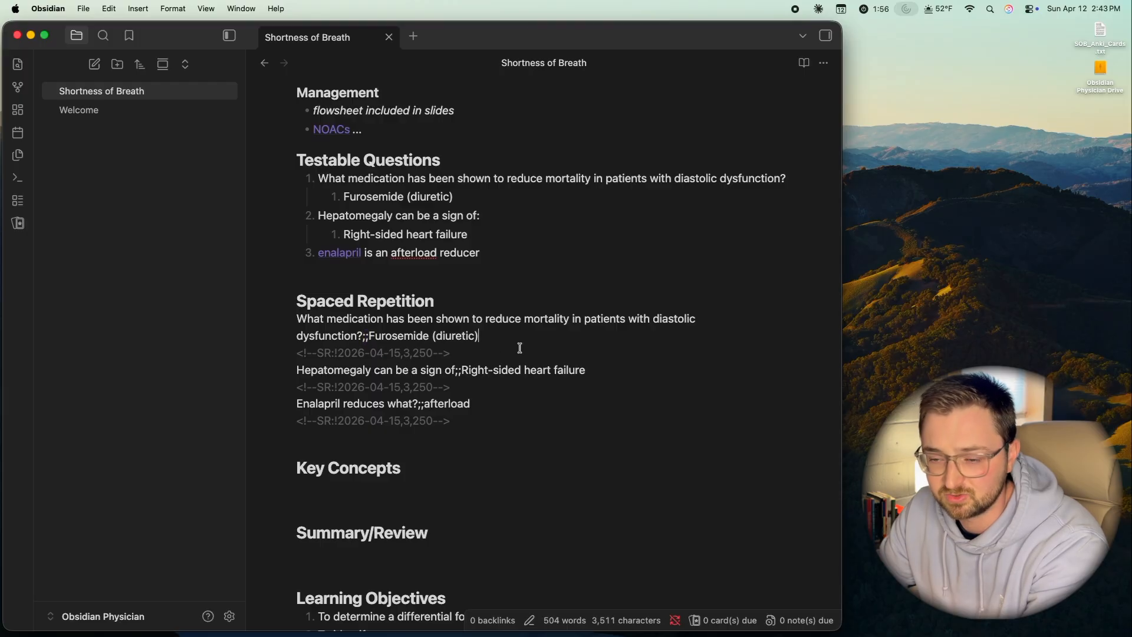
pyautogui.moveTo(369, 337); pyautogui.dragTo(359, 337)
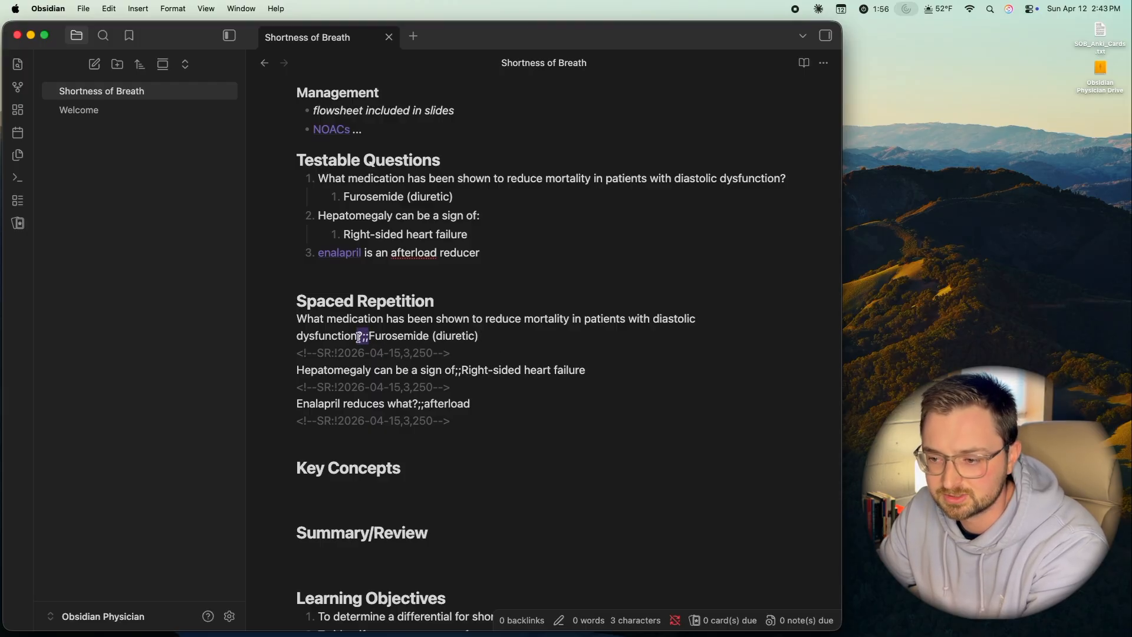
pyautogui.click(453, 343)
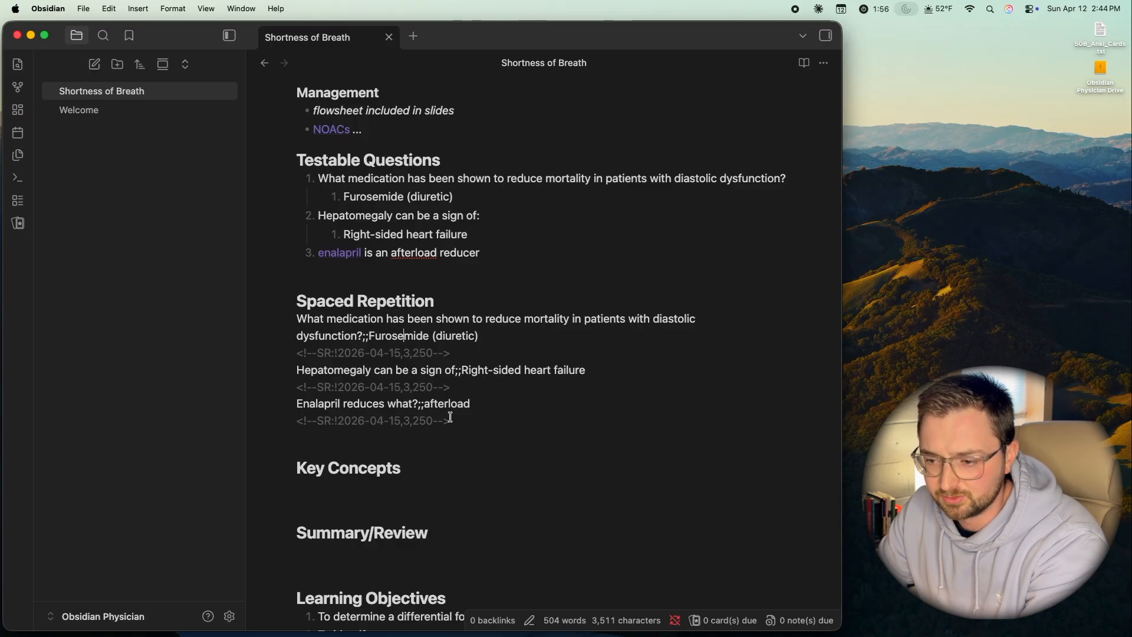
pyautogui.scroll(10, 533, 406)
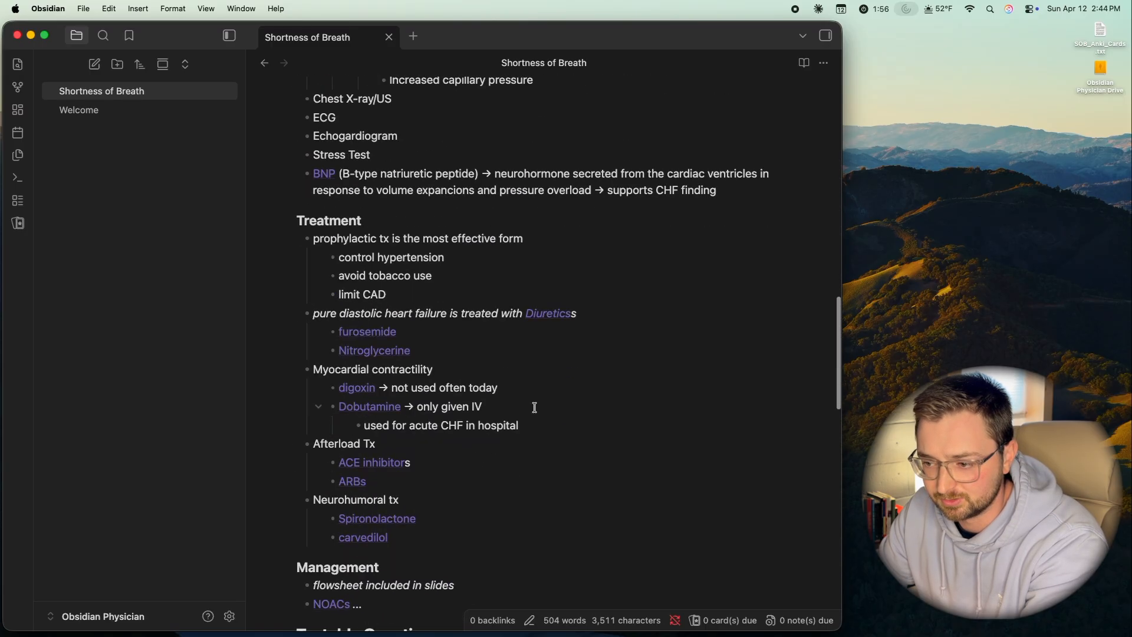
pyautogui.scroll(-15, 533, 406)
pyautogui.scroll(20, 397, 157)
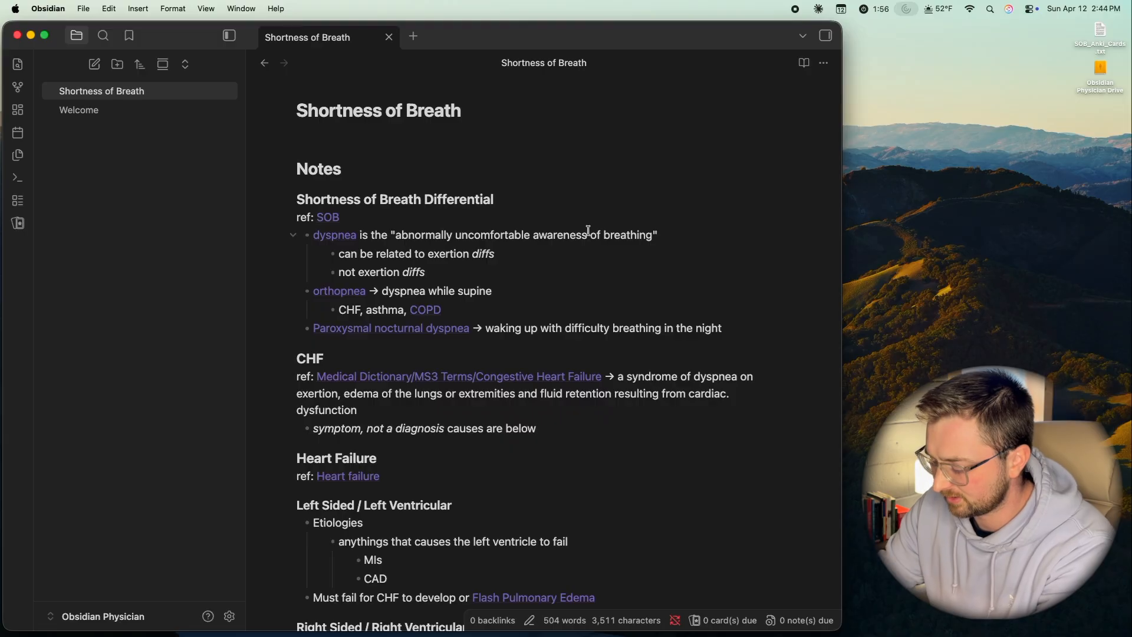
pyautogui.click(298, 148)
pyautogui.write('---')
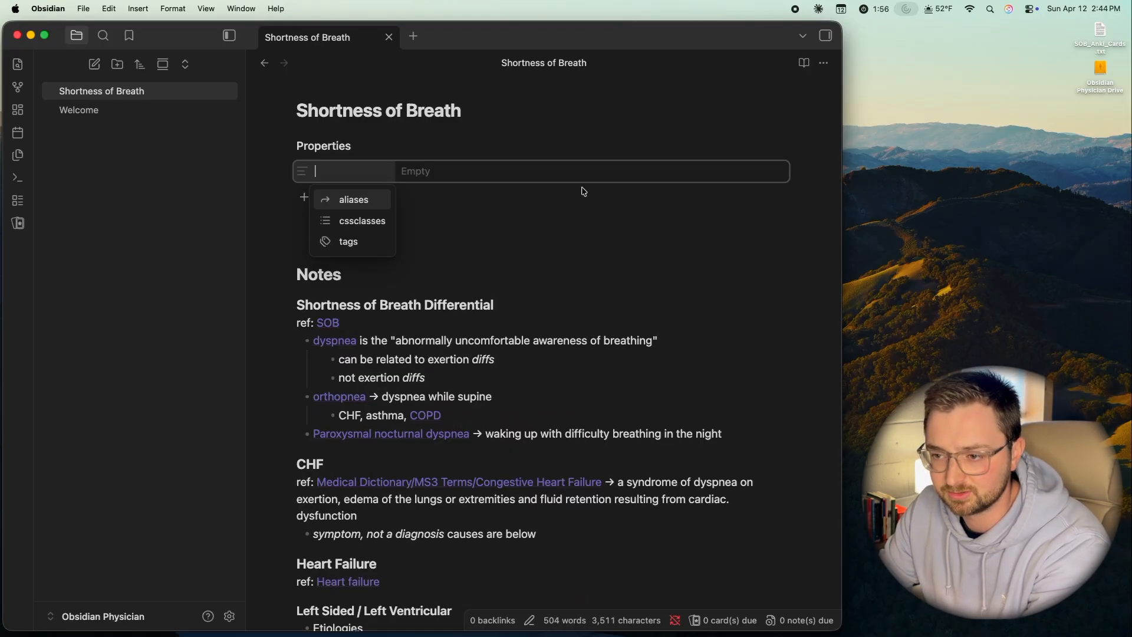
pyautogui.press('Down')
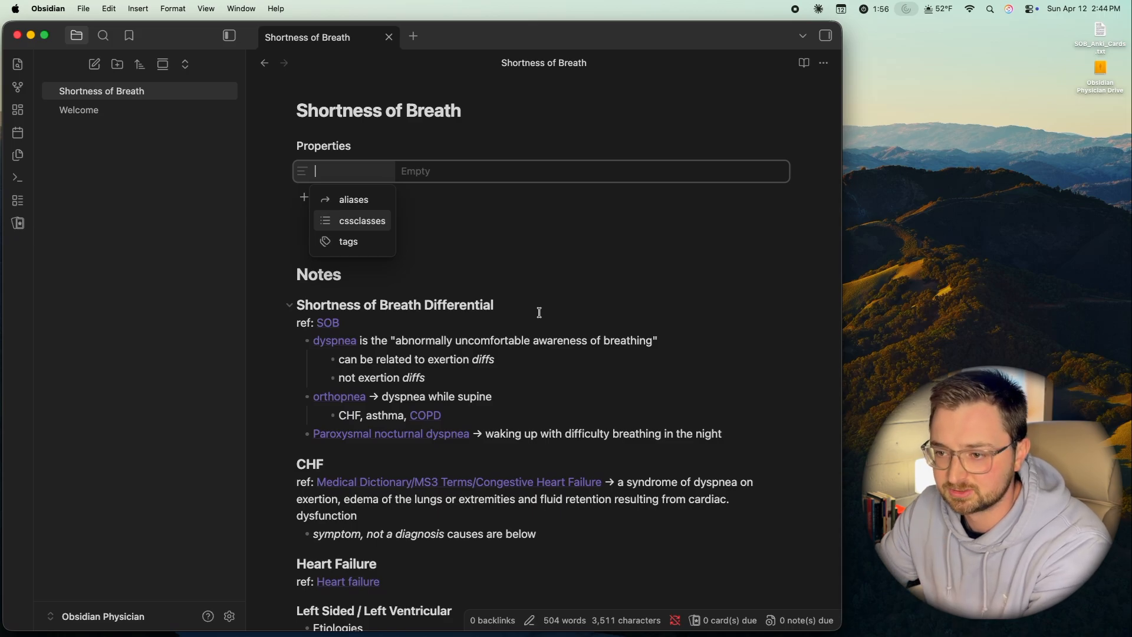
pyautogui.click(825, 64)
pyautogui.click(848, 109)
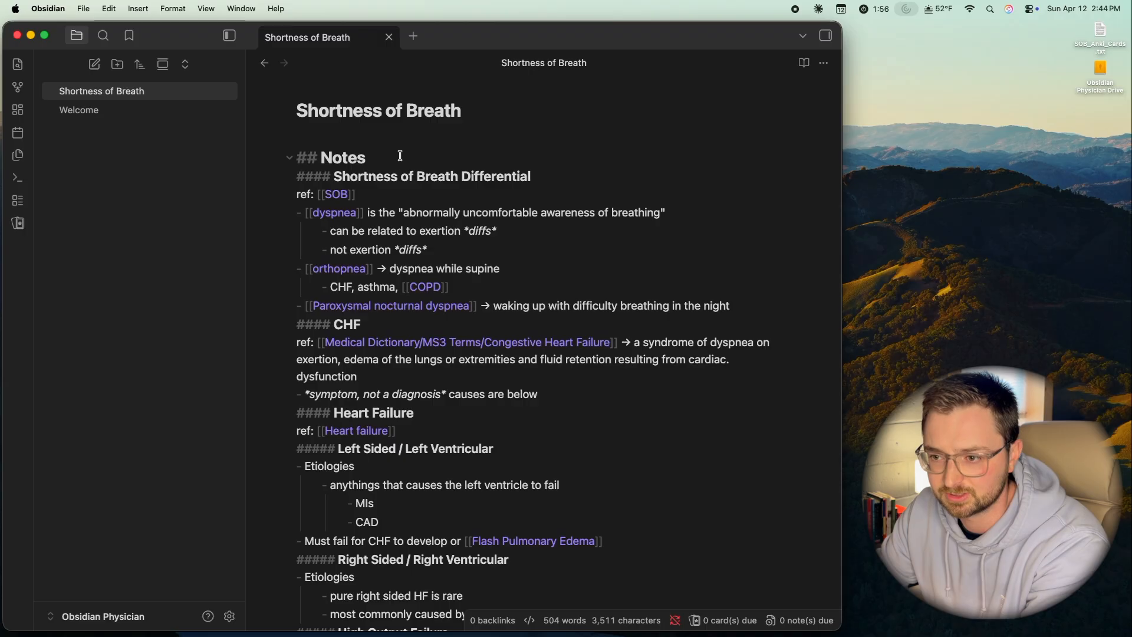
pyautogui.click(823, 63)
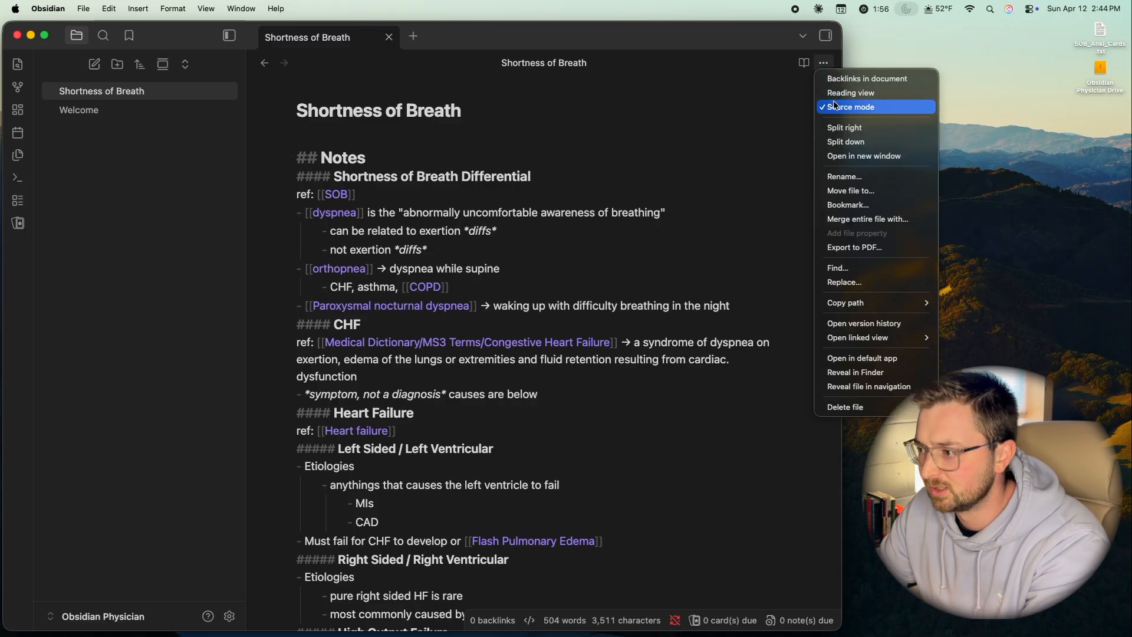
pyautogui.click(840, 107)
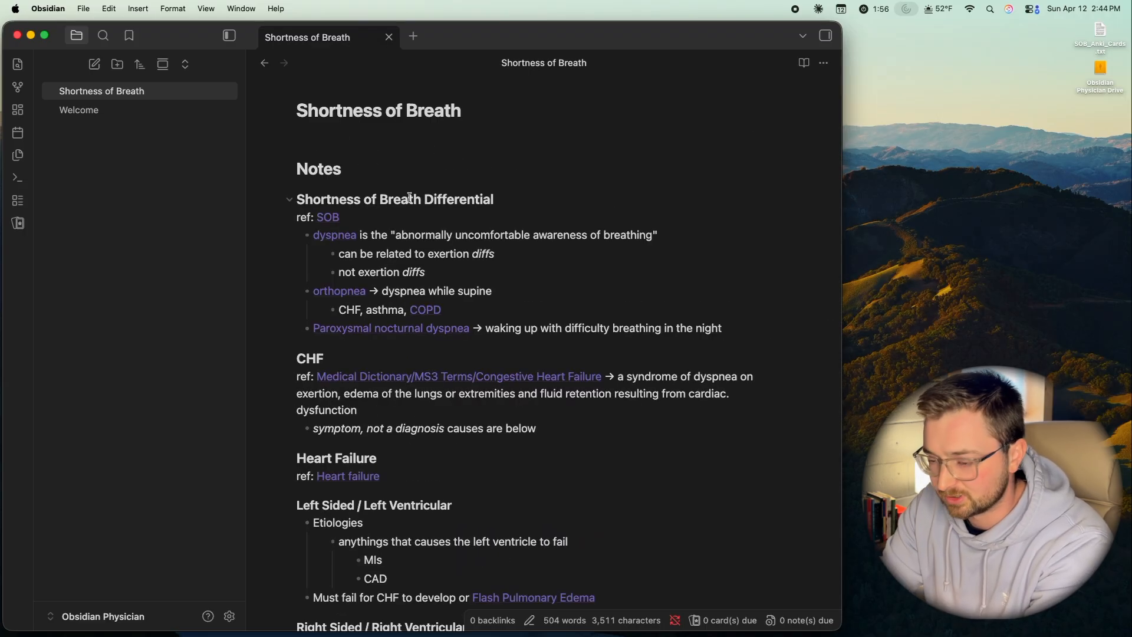
# Step: Add a tags property with the value Pulmonary at the start of the Shortness of Breath note
pyautogui.write('-')
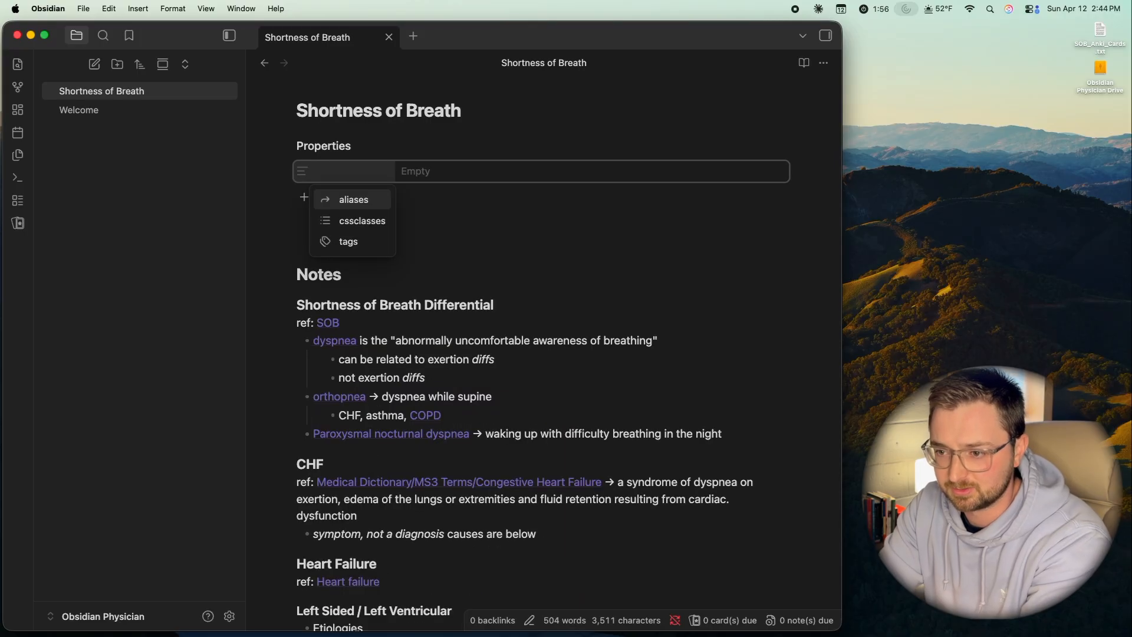
pyautogui.write('tag')
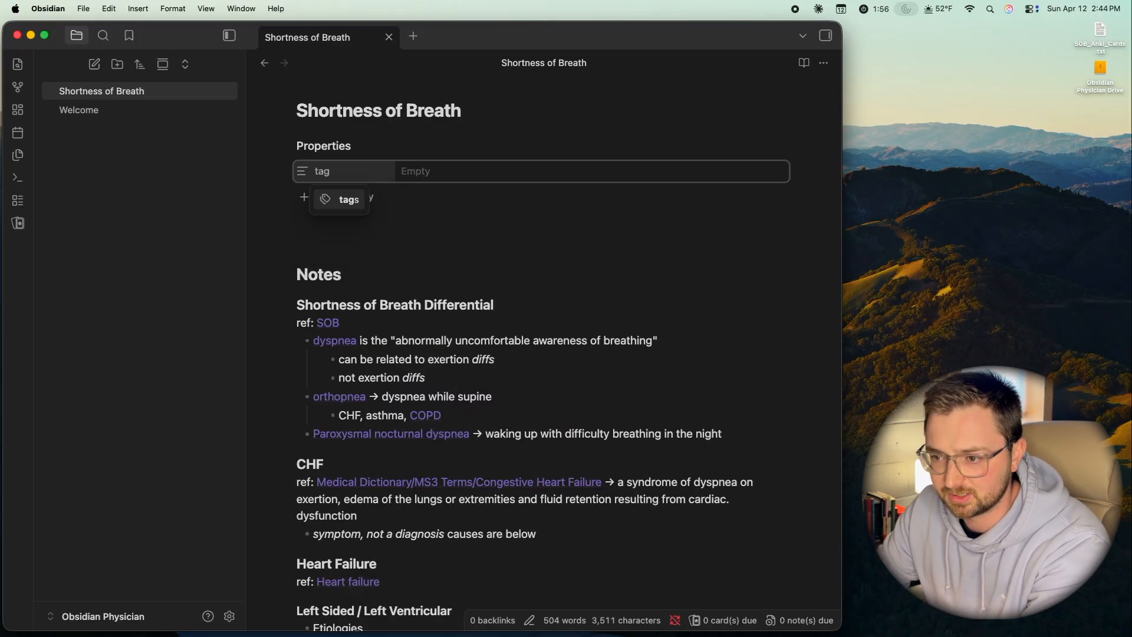
pyautogui.click(344, 200)
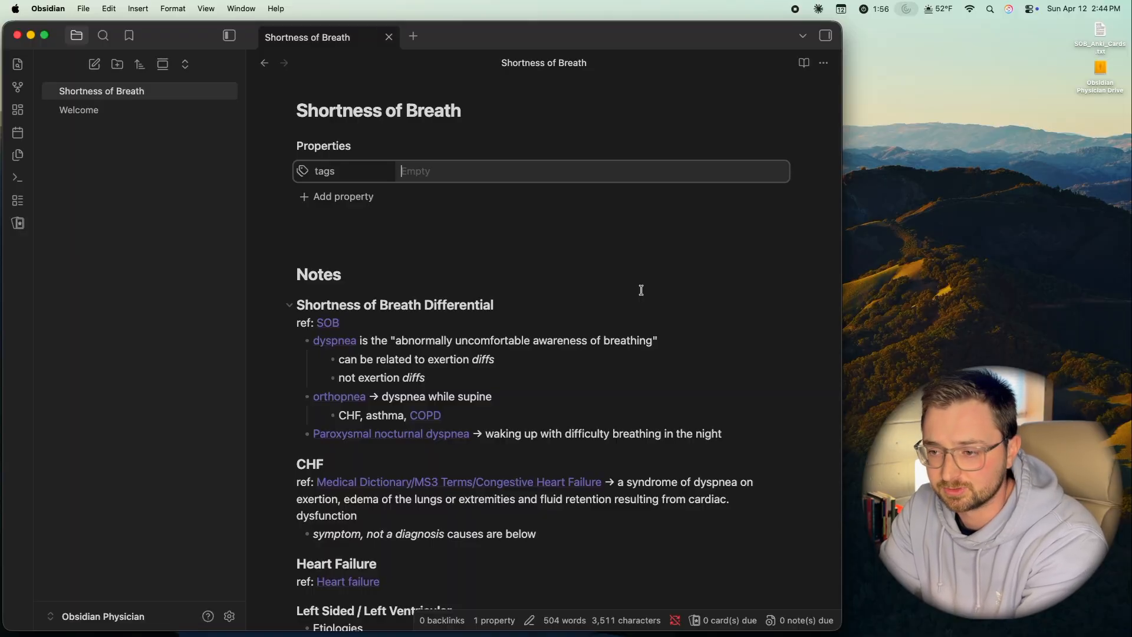
pyautogui.write('Pulmonary')
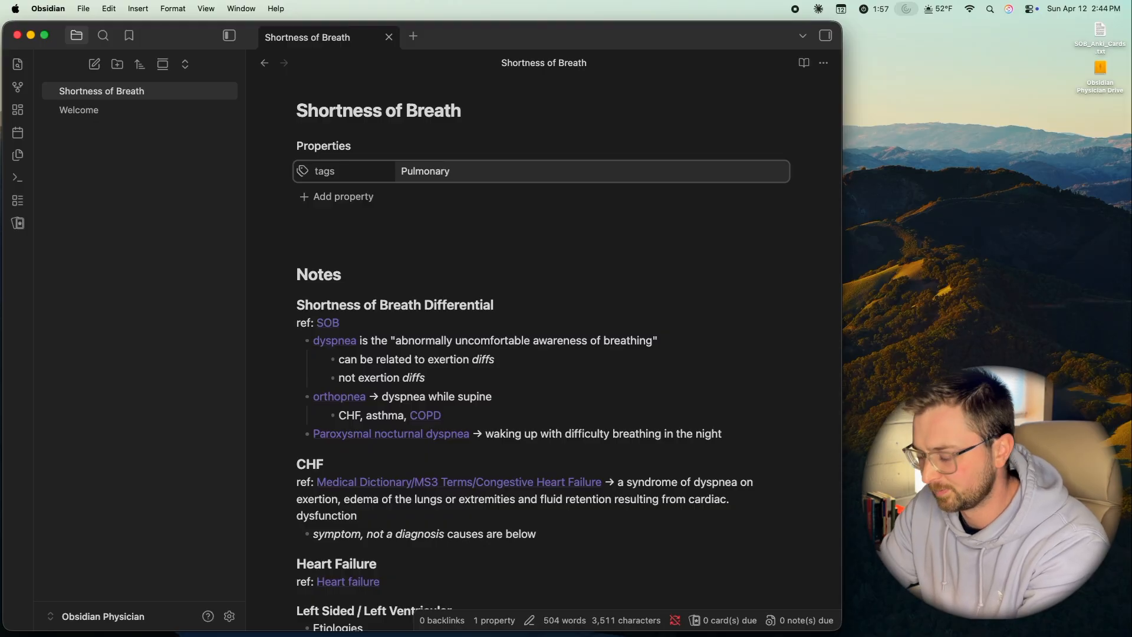
pyautogui.press('Return')
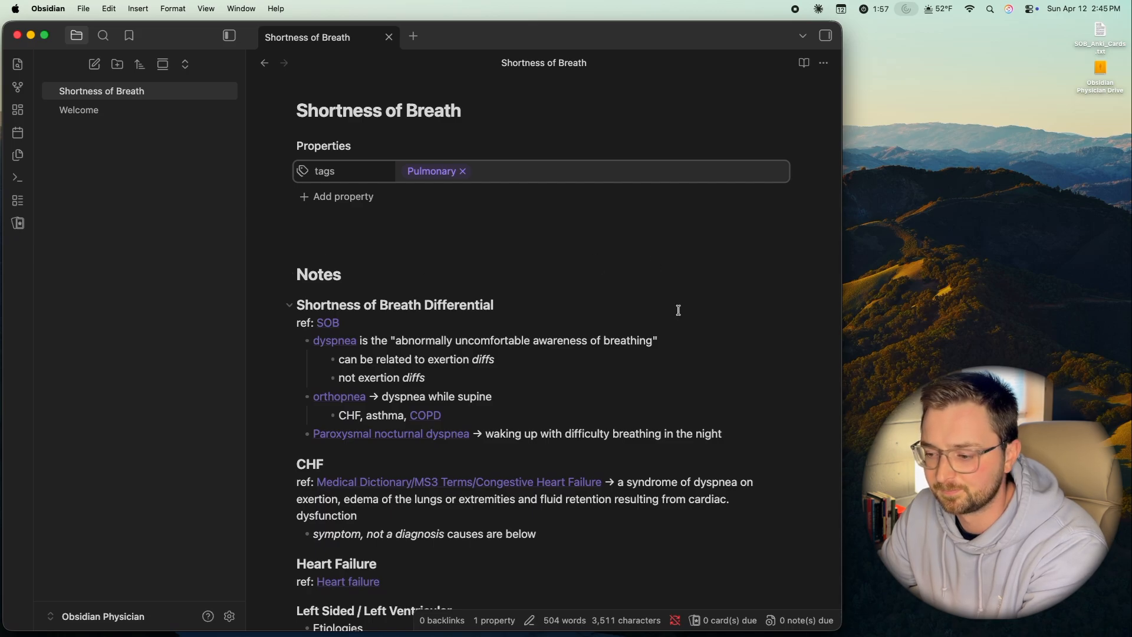
# Step: Compare the Testable Questions with the cards in the Spaced Repetition section, and examine the scheduling comment below each card
pyautogui.scroll(-15, 678, 310)
pyautogui.scroll(15, 725, 316)
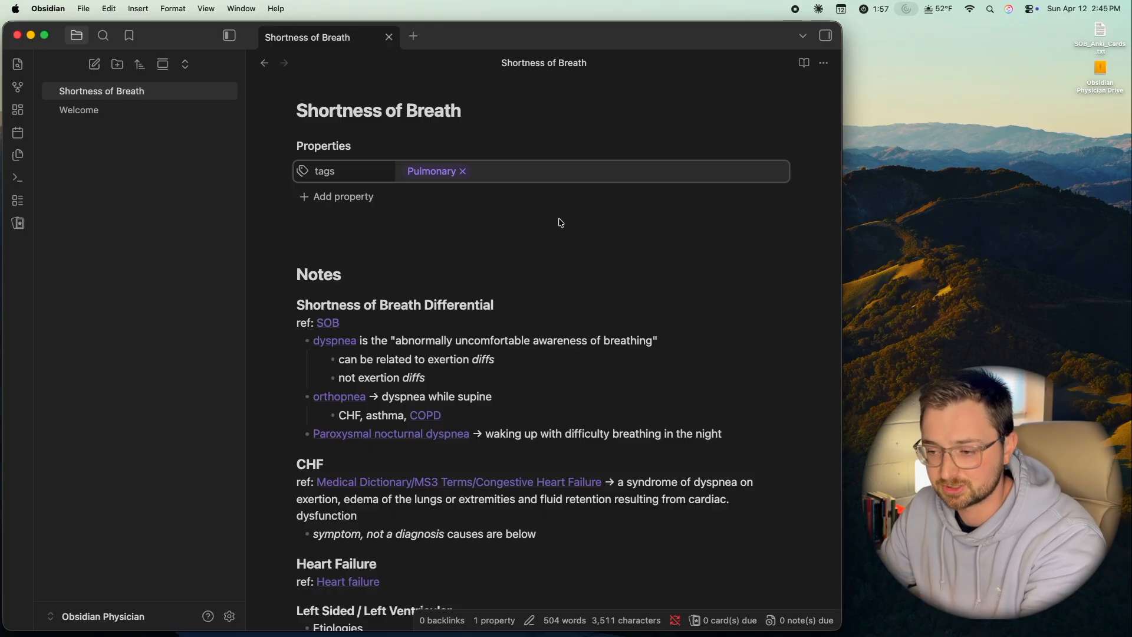
pyautogui.scroll(-20, 618, 238)
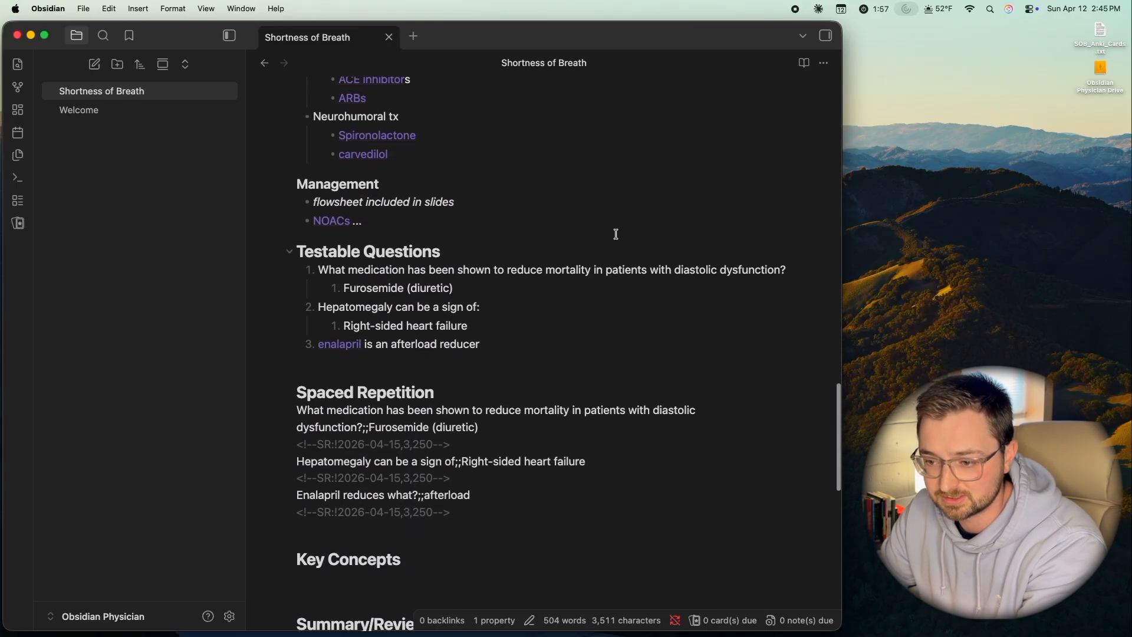
pyautogui.moveTo(484, 351); pyautogui.dragTo(296, 247)
pyautogui.click(599, 349)
pyautogui.moveTo(449, 281); pyautogui.dragTo(296, 281)
pyautogui.click(462, 282)
pyautogui.tripleClick(465, 326)
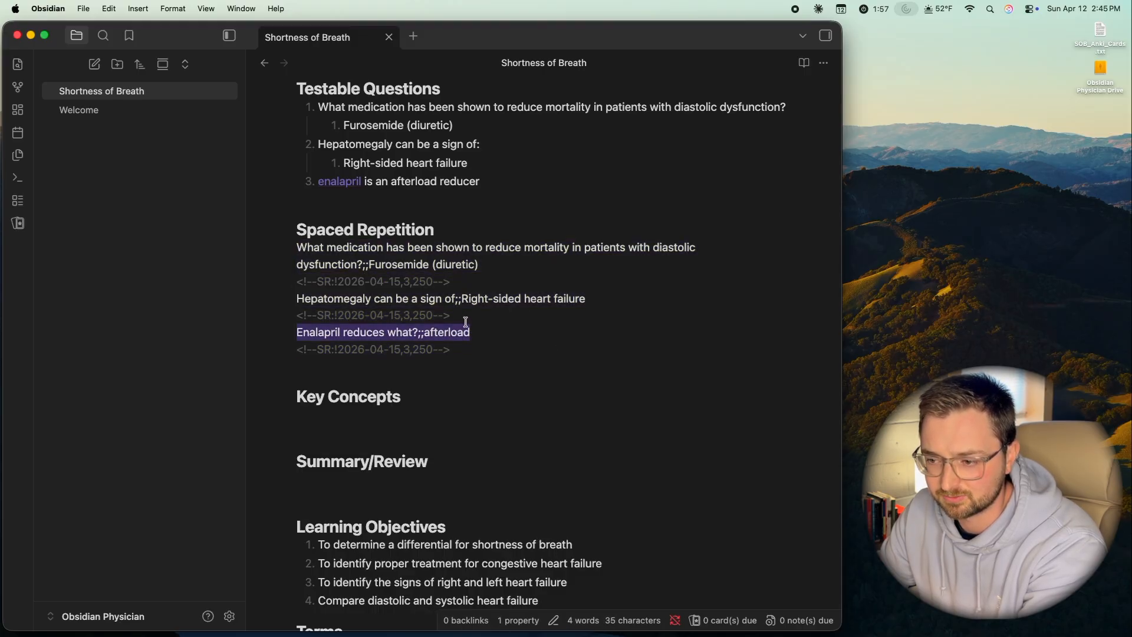
pyautogui.moveTo(465, 316); pyautogui.dragTo(356, 315)
pyautogui.click(487, 316)
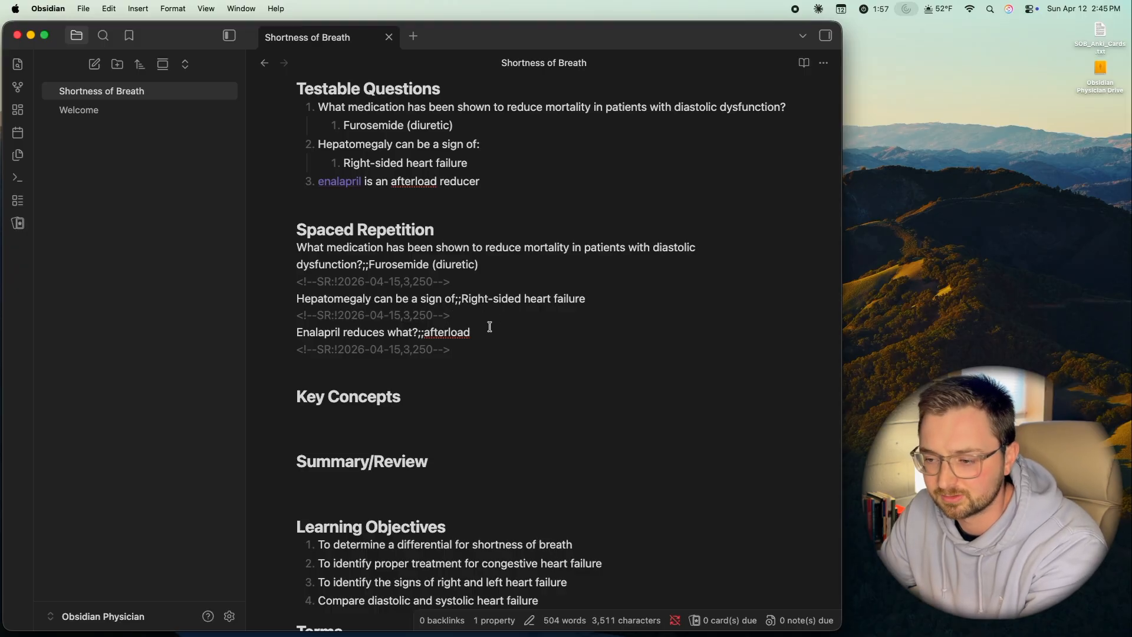
pyautogui.moveTo(470, 350); pyautogui.dragTo(288, 350)
pyautogui.click(569, 361)
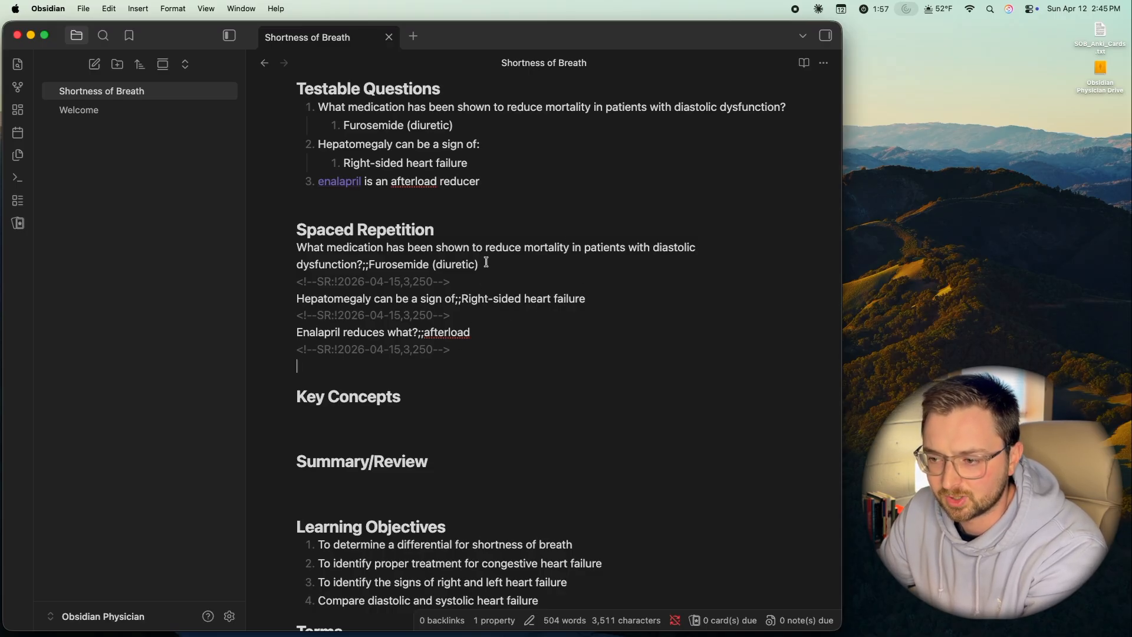
pyautogui.moveTo(484, 263); pyautogui.dragTo(297, 248)
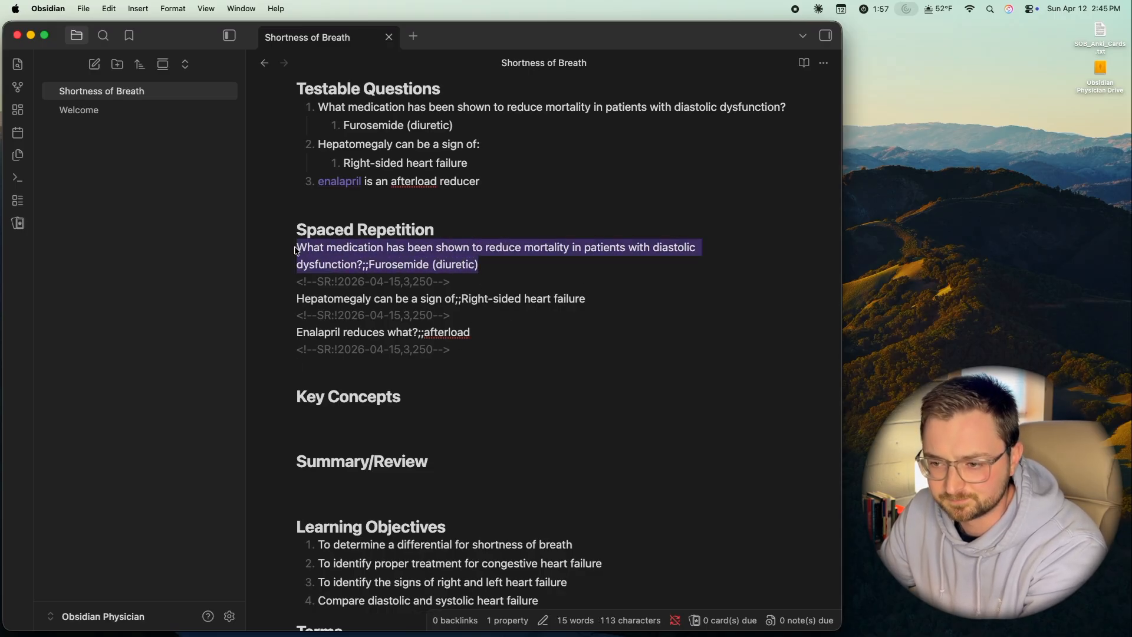
pyautogui.click(296, 247)
pyautogui.moveTo(298, 247); pyautogui.dragTo(479, 265)
pyautogui.click(478, 265)
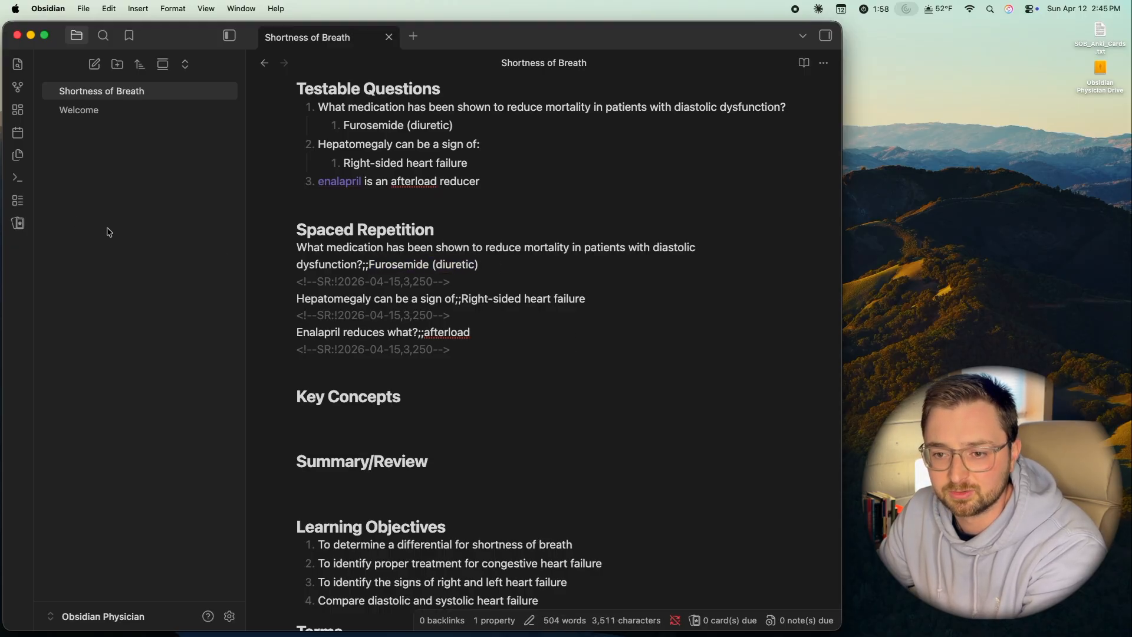
pyautogui.click(16, 226)
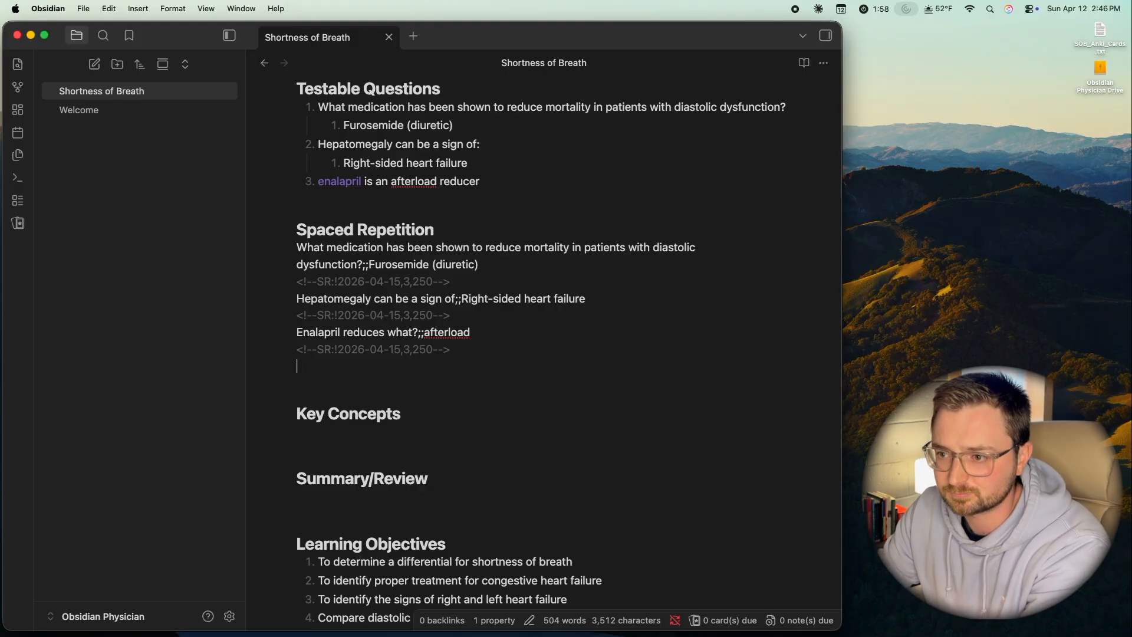
# Step: Start a new card in the Spaced Repetition section with the question "Pure Diastolic heart failure is treated with? (2)" and the ";;" separator
pyautogui.scroll(10, 646, 298)
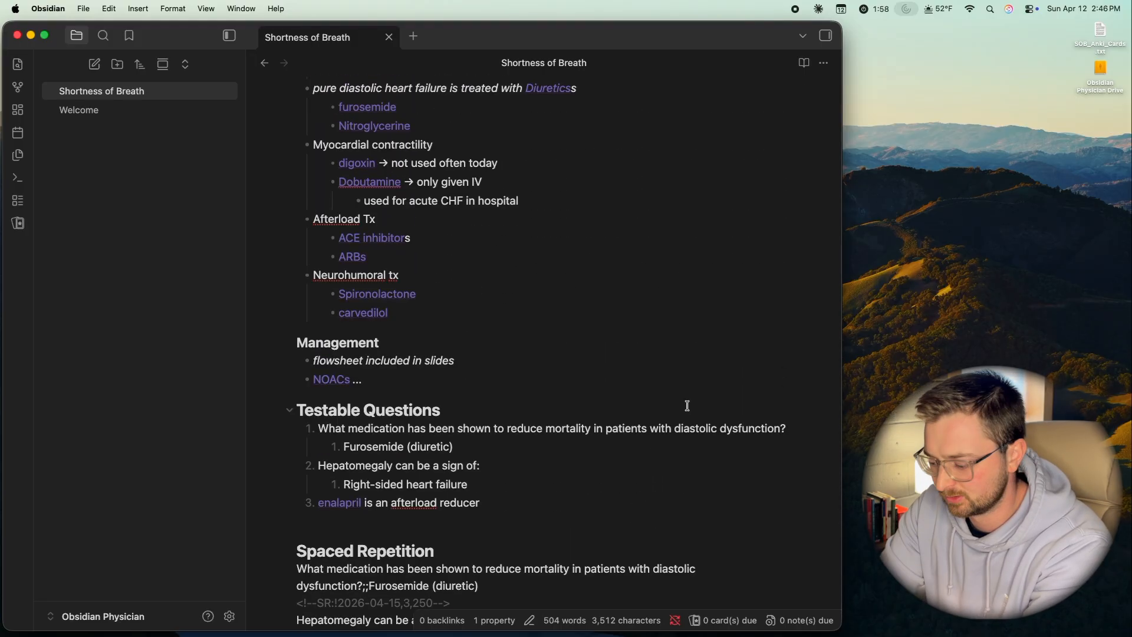
pyautogui.write('Pure Diastolic')
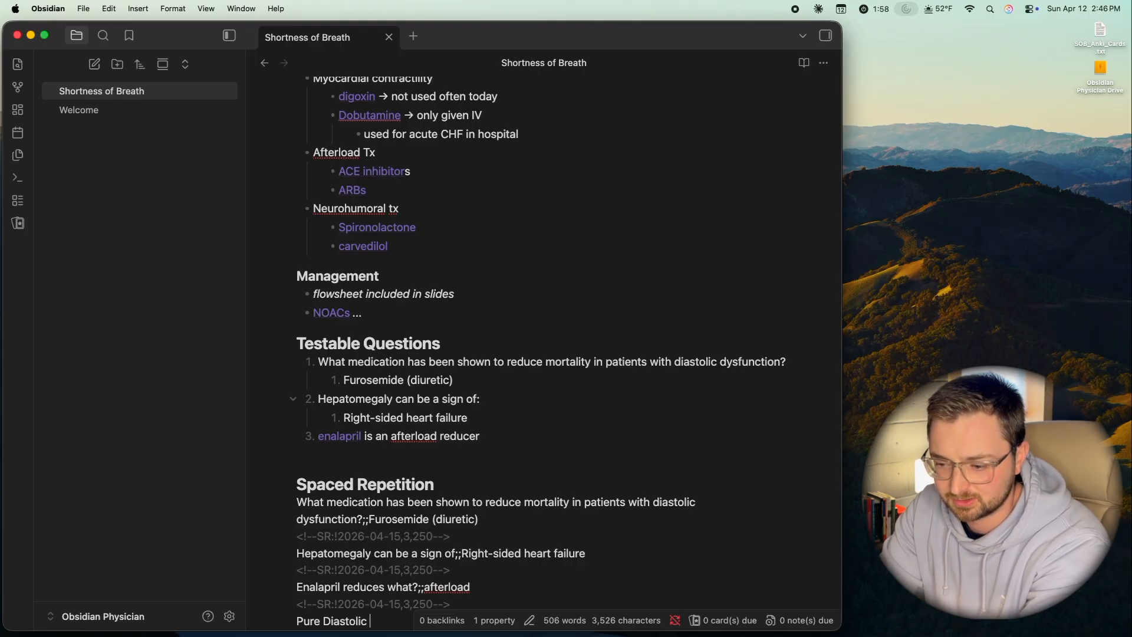
pyautogui.write(' heart fra')
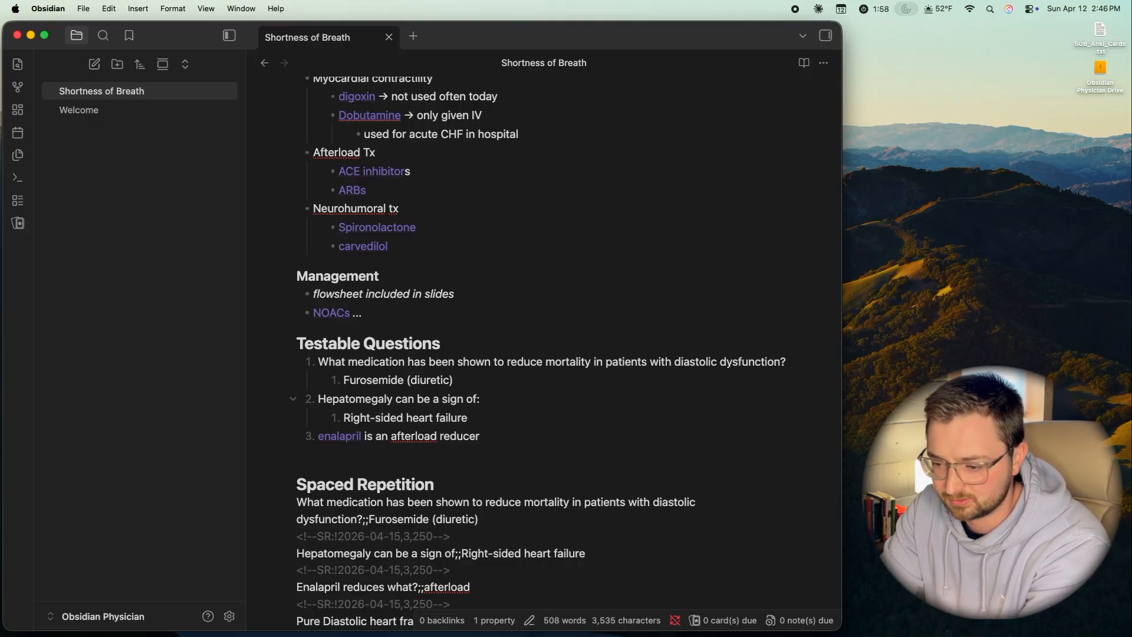
pyautogui.press('BackSpace')
pyautogui.press('BackSpace')
pyautogui.write('ail')
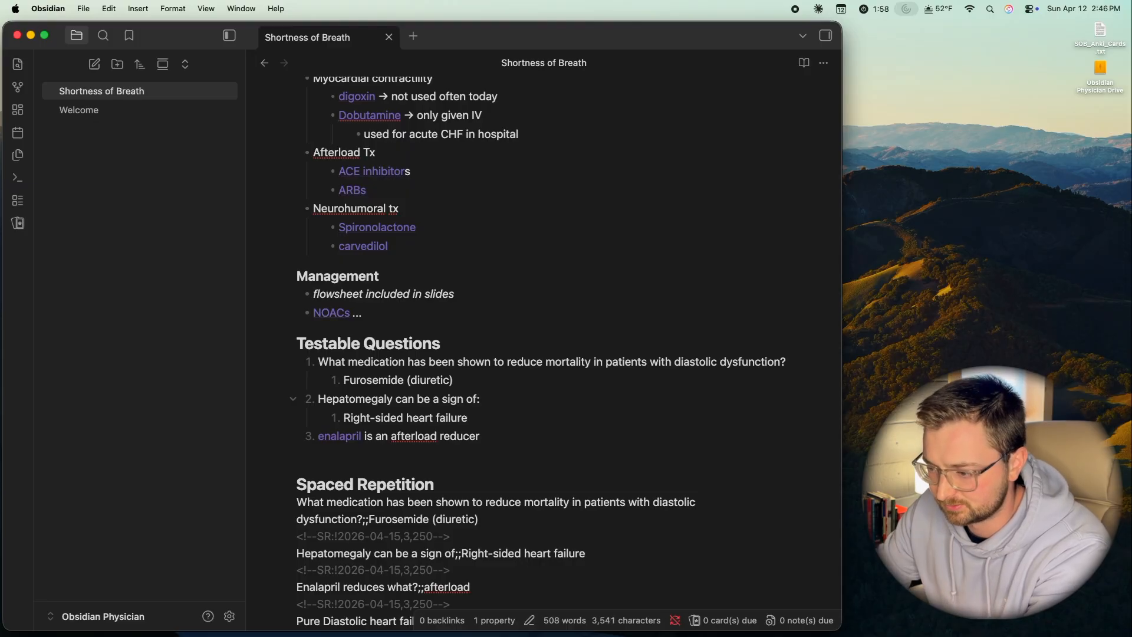
pyautogui.write('ure is')
pyautogui.scroll(-3, 544, 354)
pyautogui.write('t')
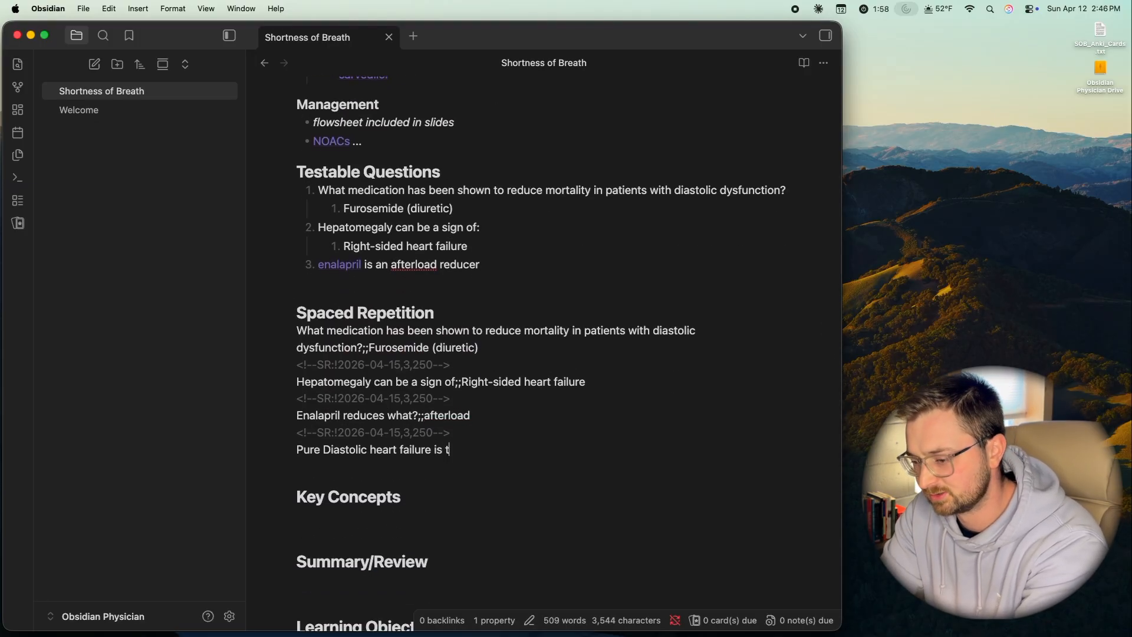
pyautogui.write('reated with')
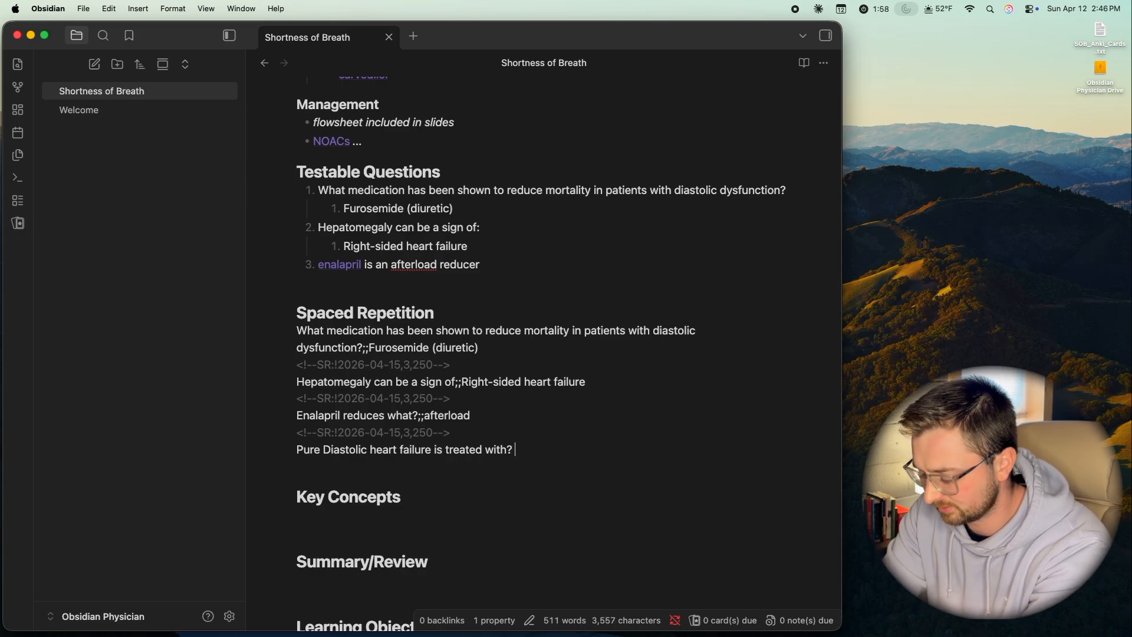
pyautogui.write('? (2);;')
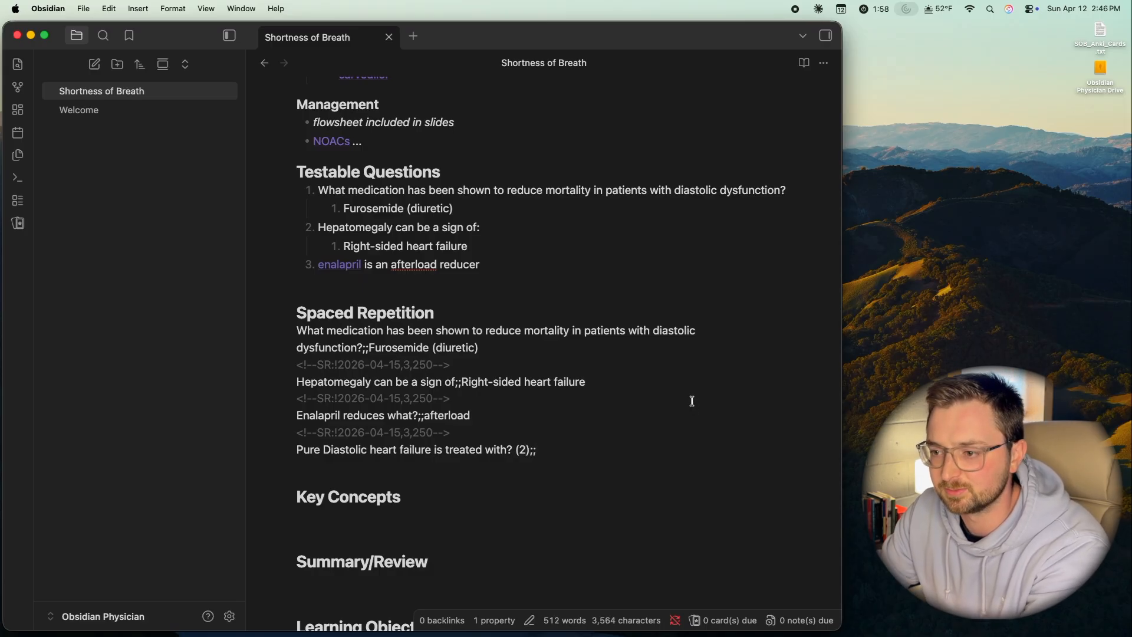
# Step: Look up the drugs in the note's Treatment section and enter "Furosemide & Nitroglycerine" as the new card's answer
pyautogui.scroll(8, 691, 400)
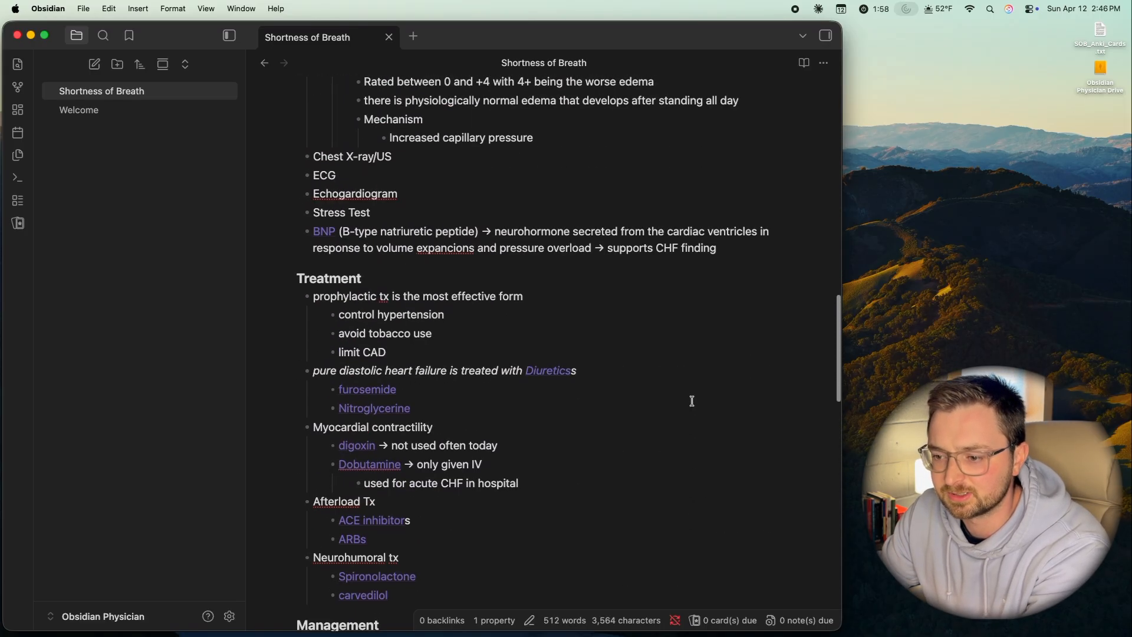
pyautogui.scroll(-1, 690, 399)
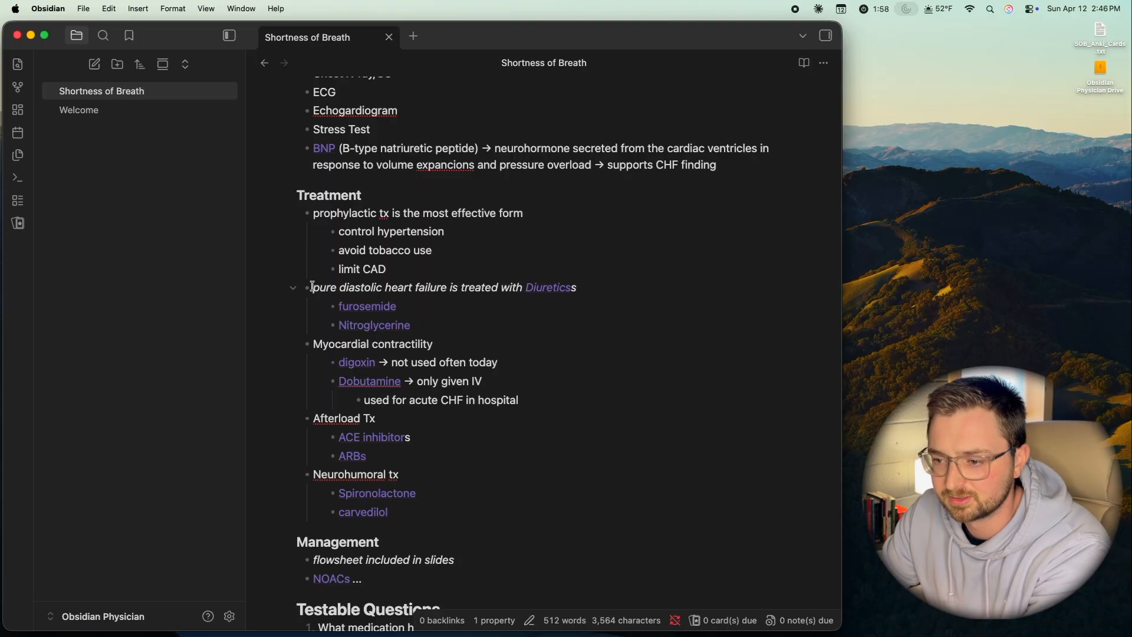
pyautogui.scroll(-7, 600, 371)
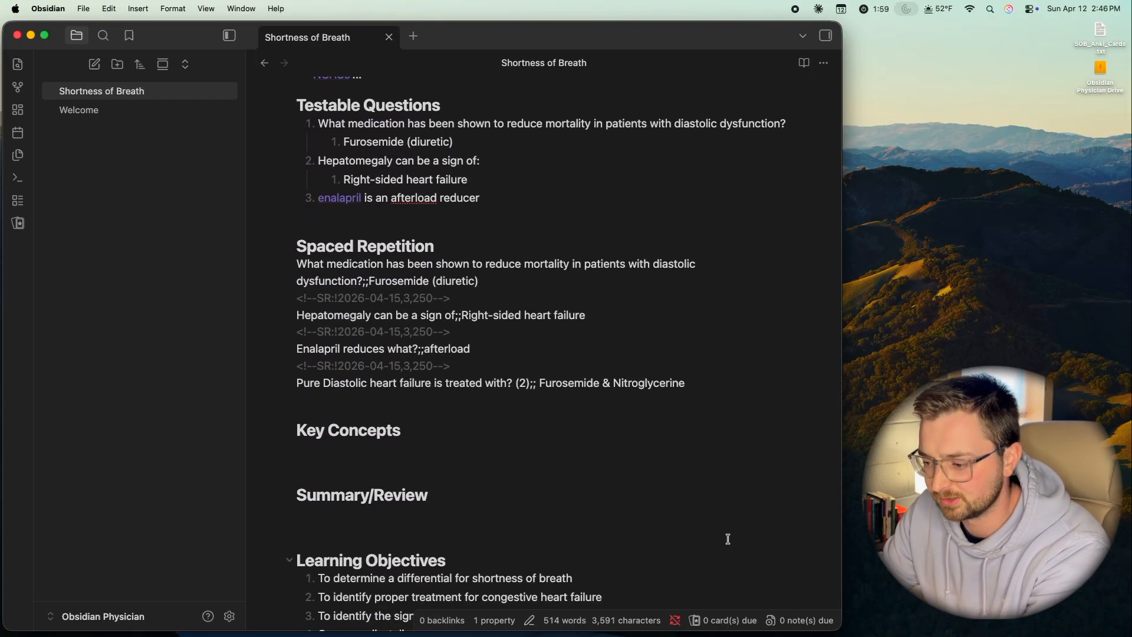
pyautogui.click(522, 437)
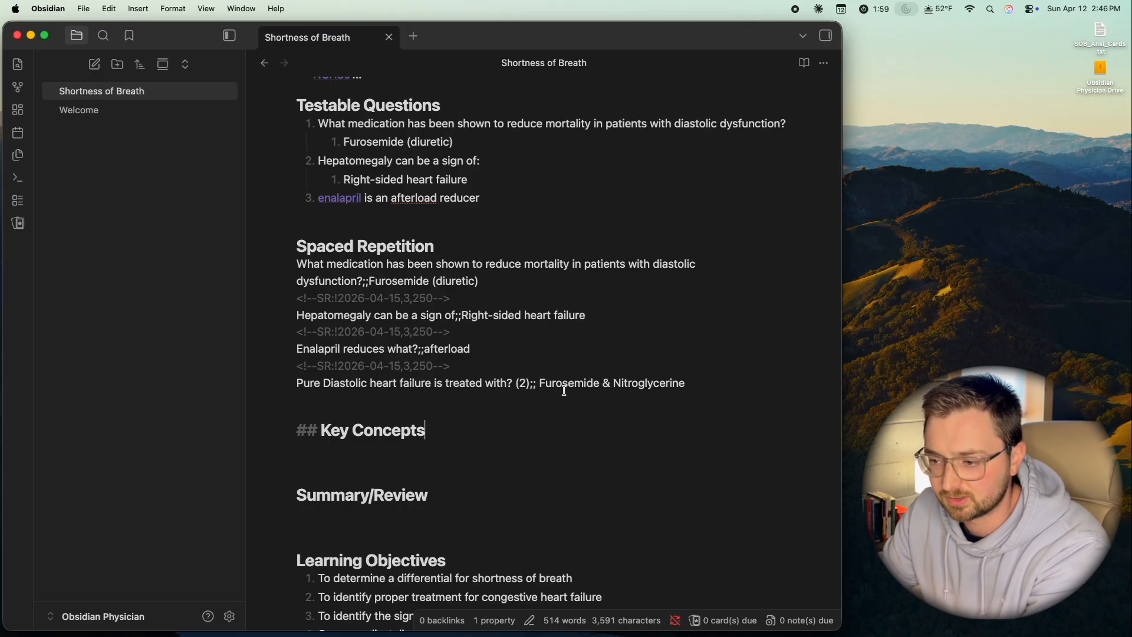
# Step: Review the new card in the Pulmonary deck, rate it Good, and refresh the count of due cards
pyautogui.click(18, 223)
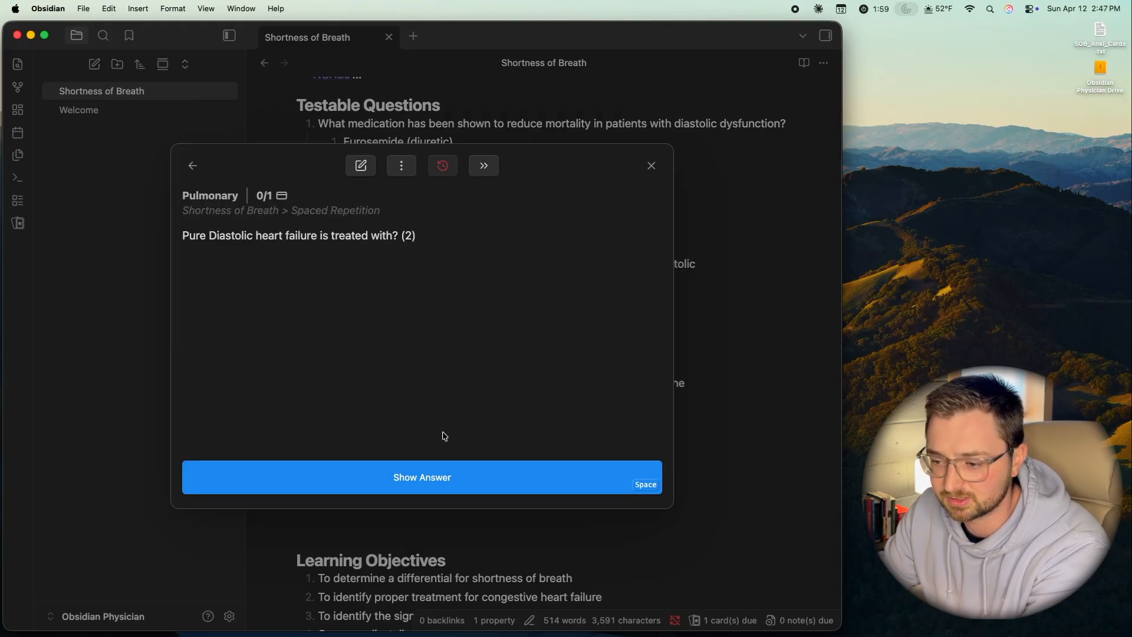
pyautogui.click(430, 482)
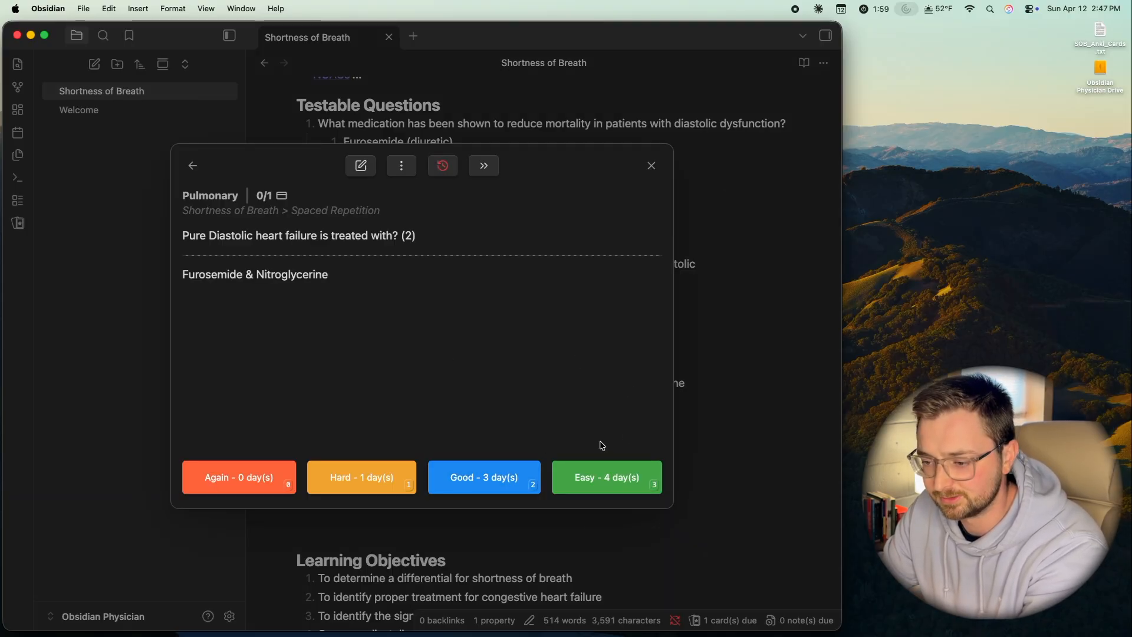
pyautogui.click(490, 476)
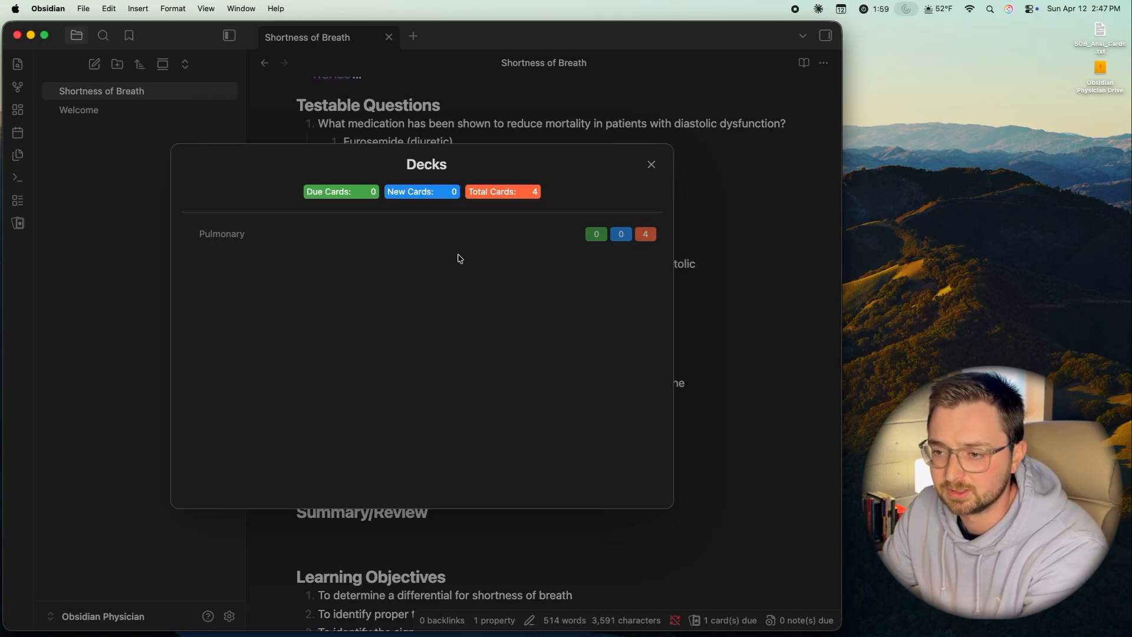
pyautogui.click(651, 165)
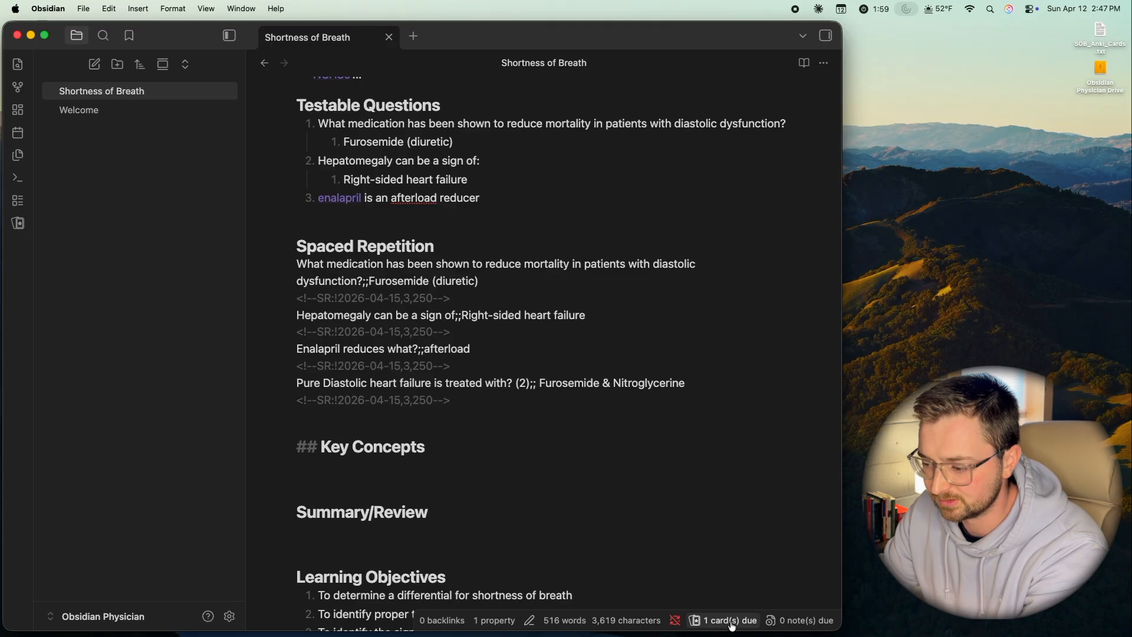
pyautogui.click(732, 626)
pyautogui.click(651, 164)
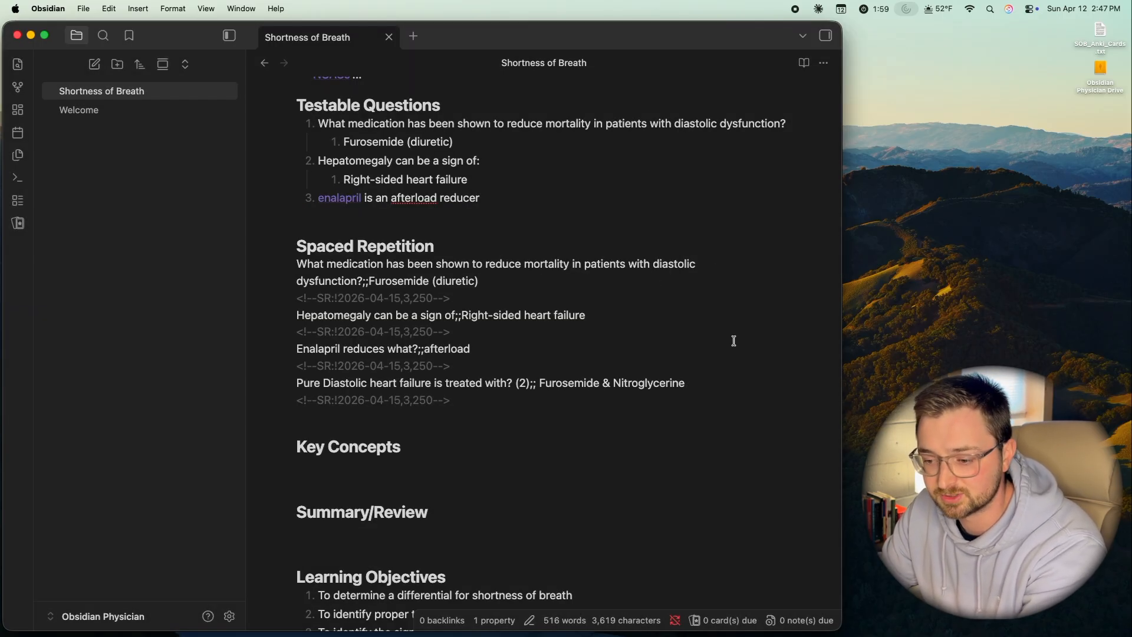
pyautogui.scroll(2, 751, 452)
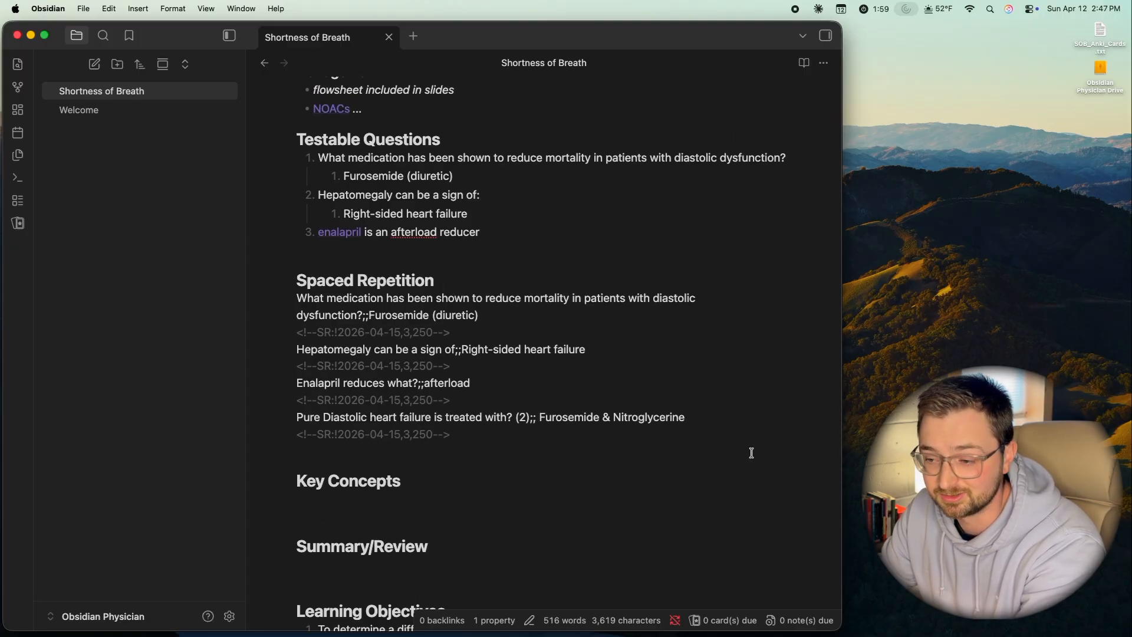
pyautogui.moveTo(466, 436); pyautogui.dragTo(285, 303)
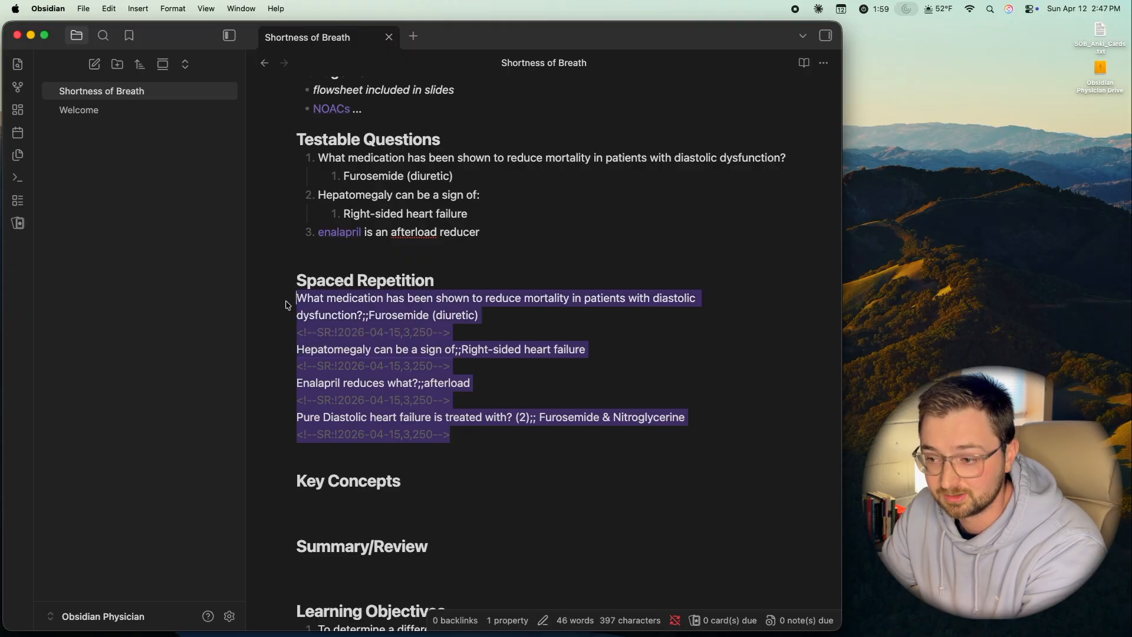
pyautogui.click(594, 454)
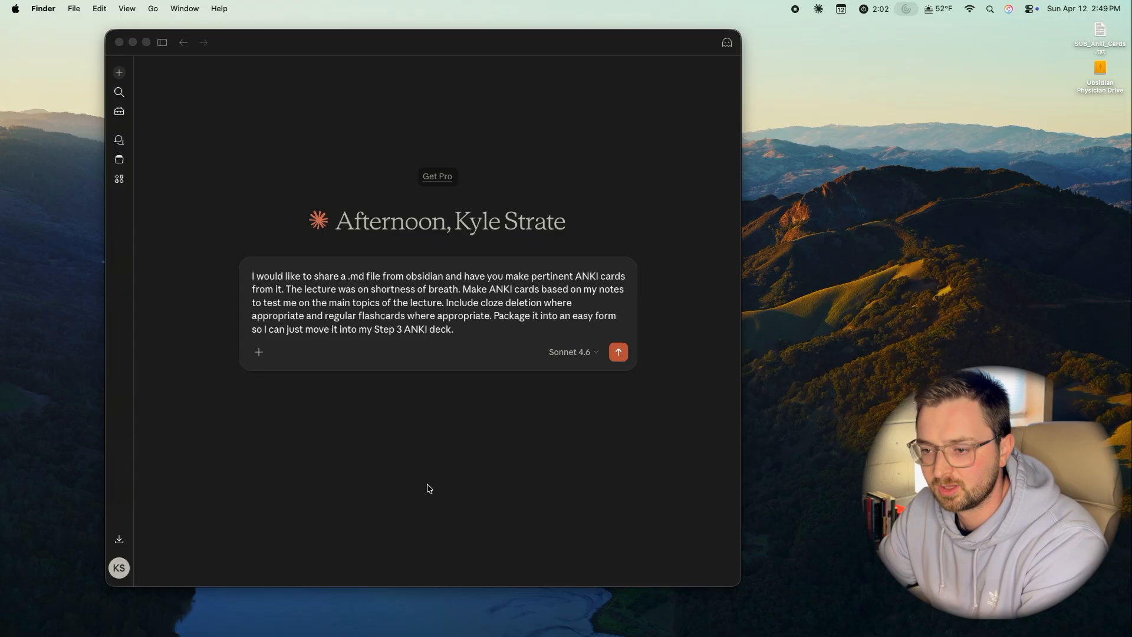
# Step: In Claude, review and send the prepared prompt asking for cloze and regular ANKI cards from the shortness of breath .md file
pyautogui.click(258, 279)
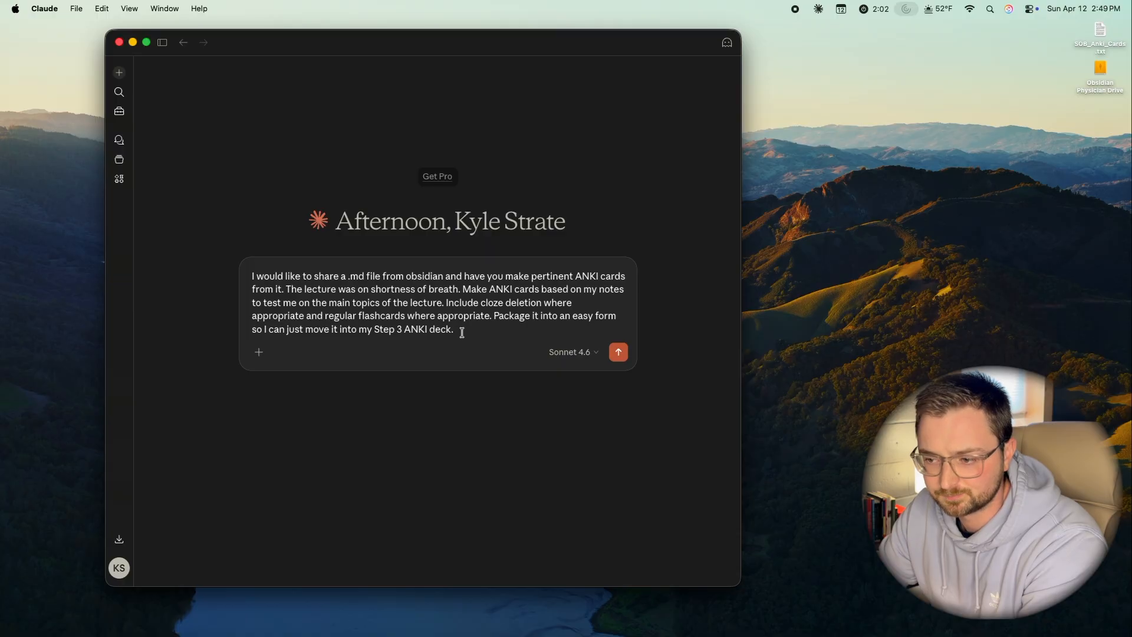
pyautogui.moveTo(462, 332); pyautogui.dragTo(243, 278)
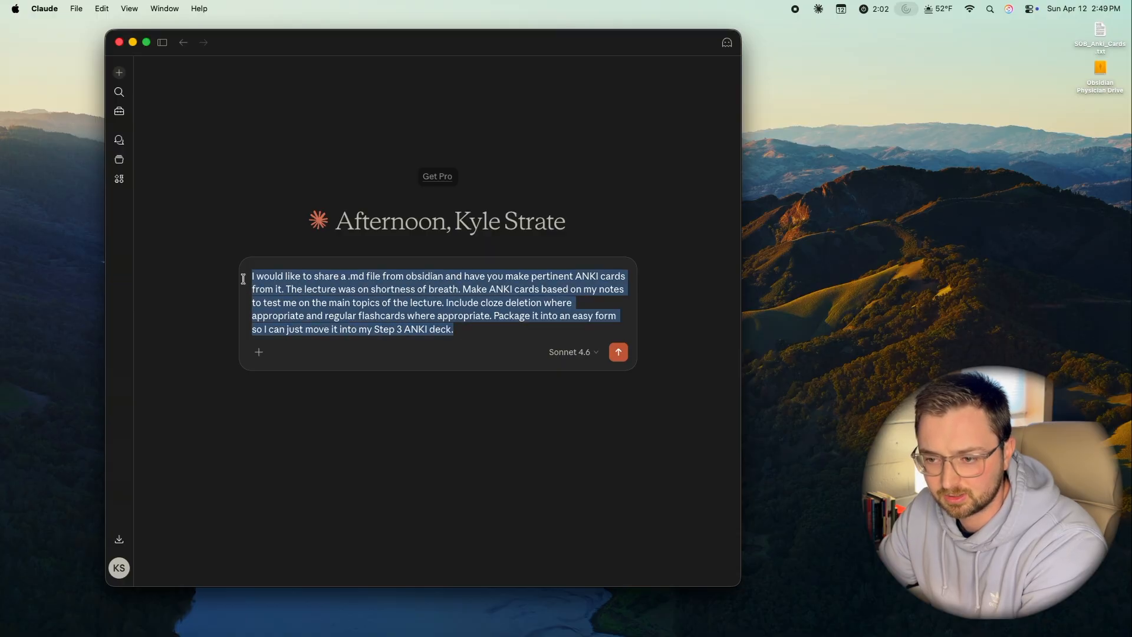
pyautogui.click(441, 408)
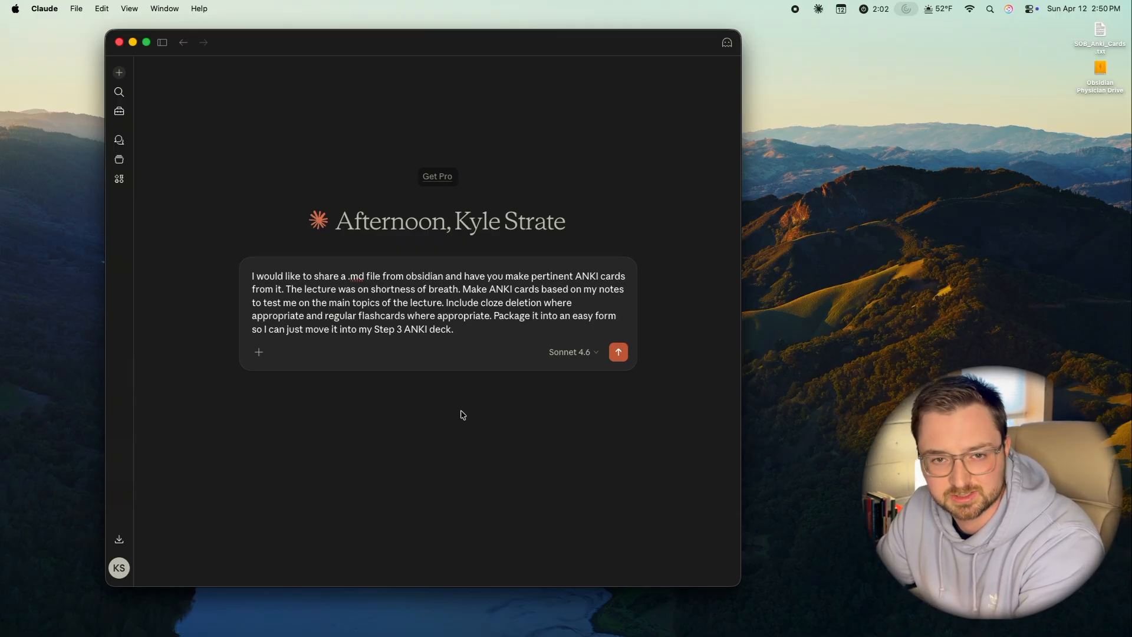
pyautogui.click(617, 352)
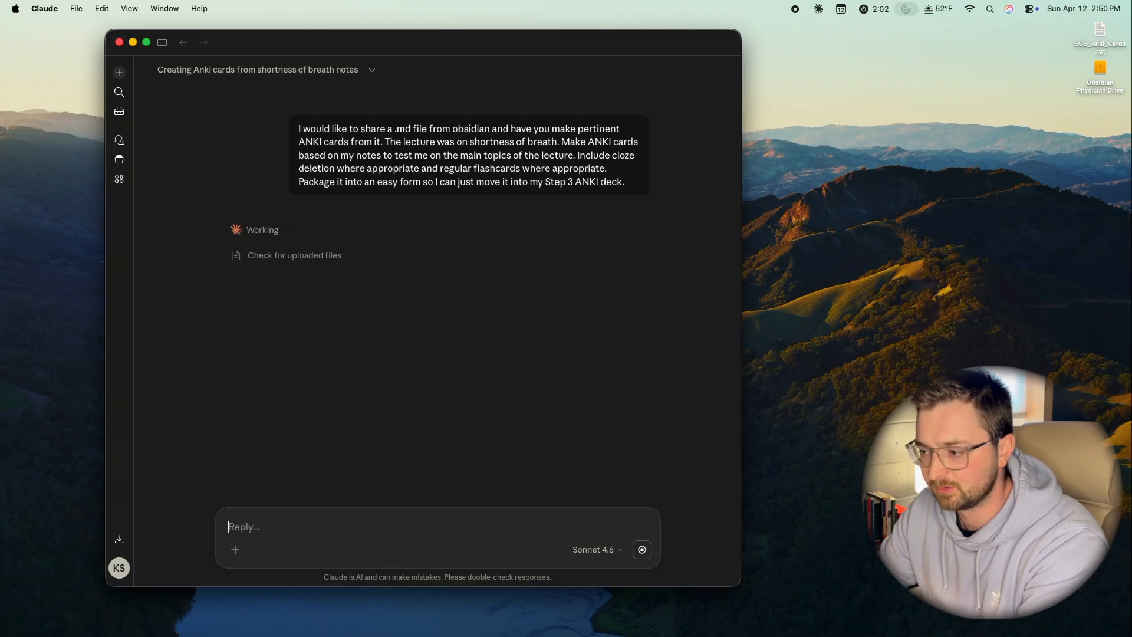
# Step: Switch to Obsidian and reveal the Shortness of Breath note's file in Finder
pyautogui.press('super+Tab')
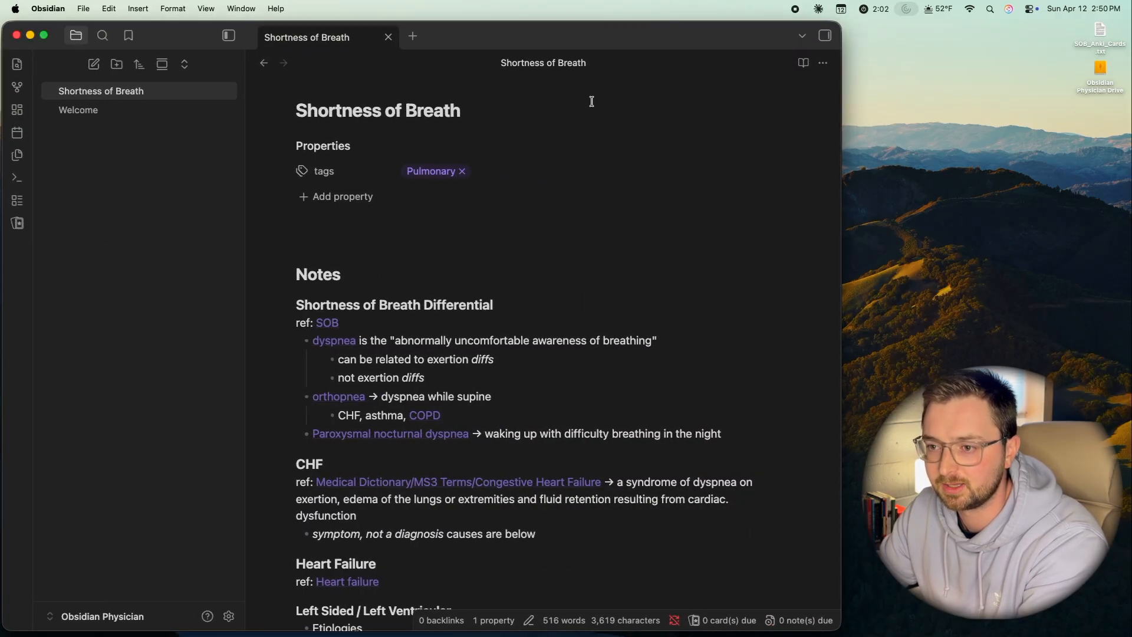
pyautogui.click(825, 65)
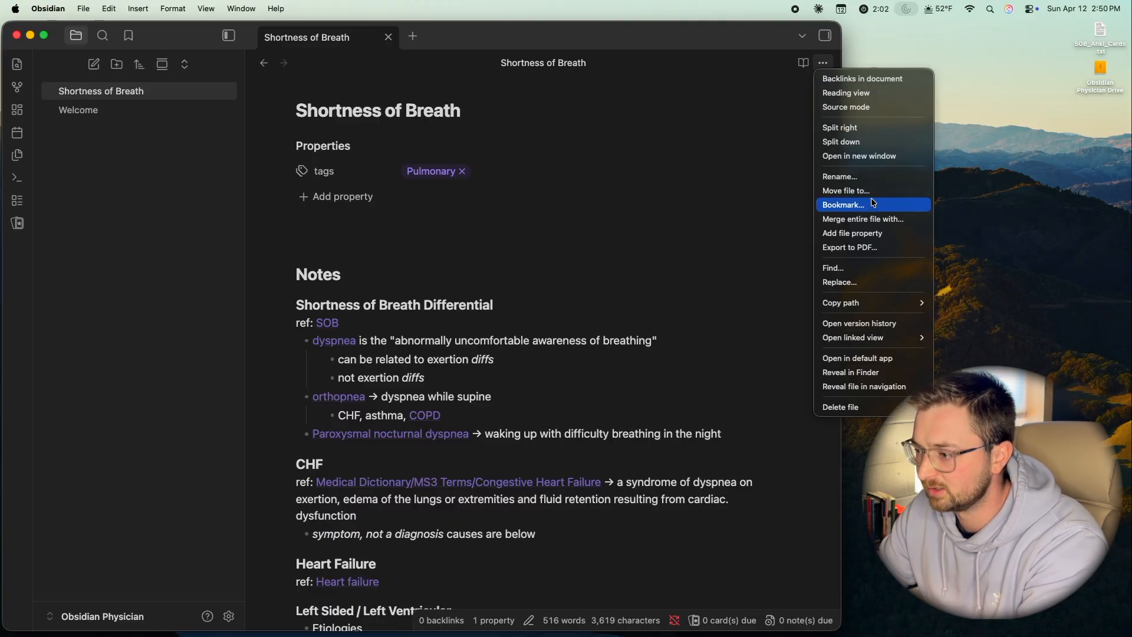
pyautogui.click(877, 373)
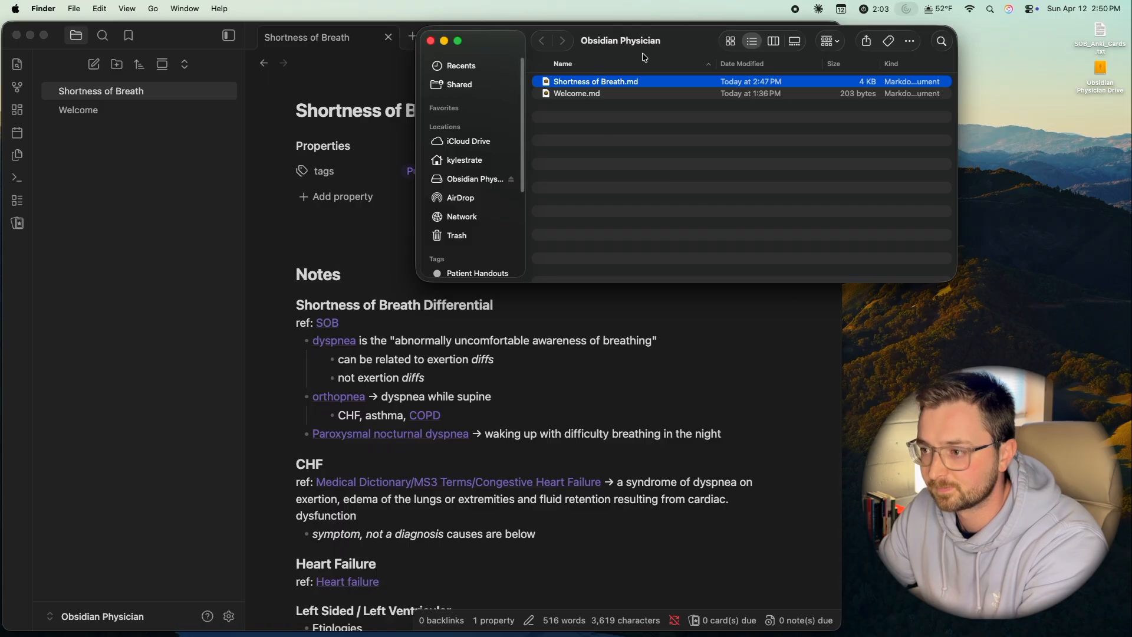
pyautogui.moveTo(645, 57); pyautogui.dragTo(427, 96)
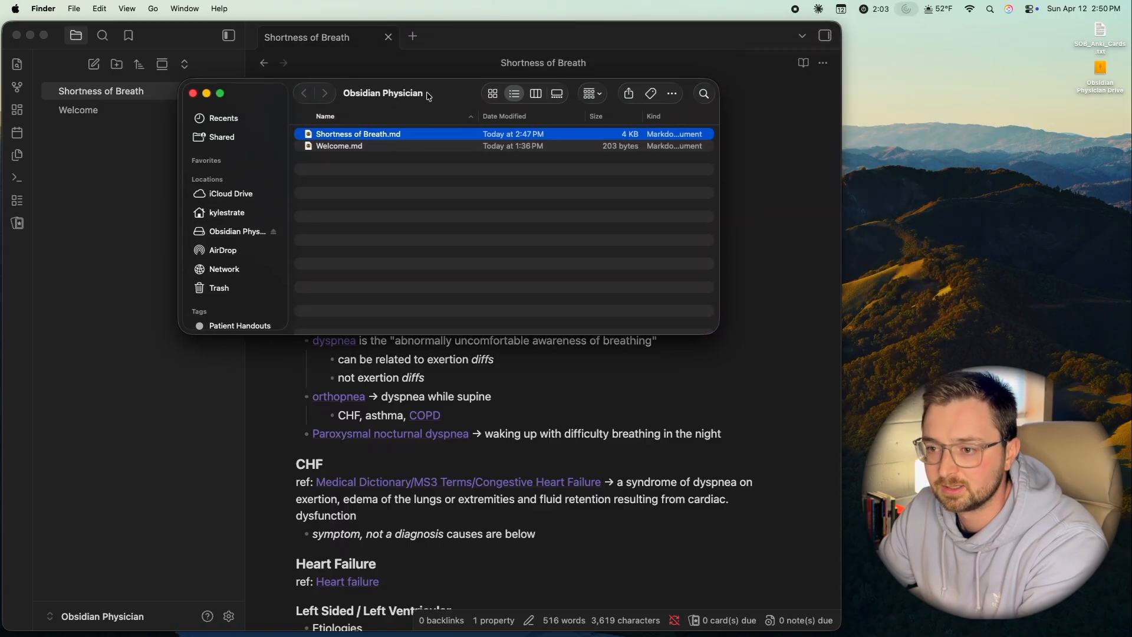
pyautogui.click(398, 135)
# Step: Minimize Obsidian, attach Shortness of Breath.md from Finder to the Claude chat, and send it
pyautogui.click(463, 37)
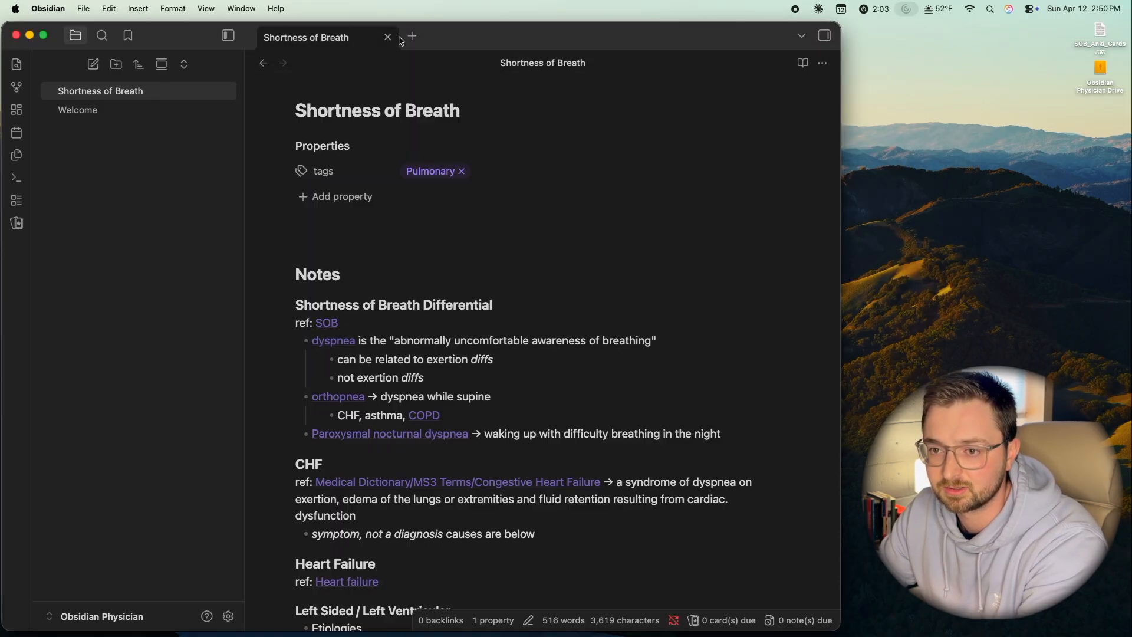
pyautogui.click(29, 34)
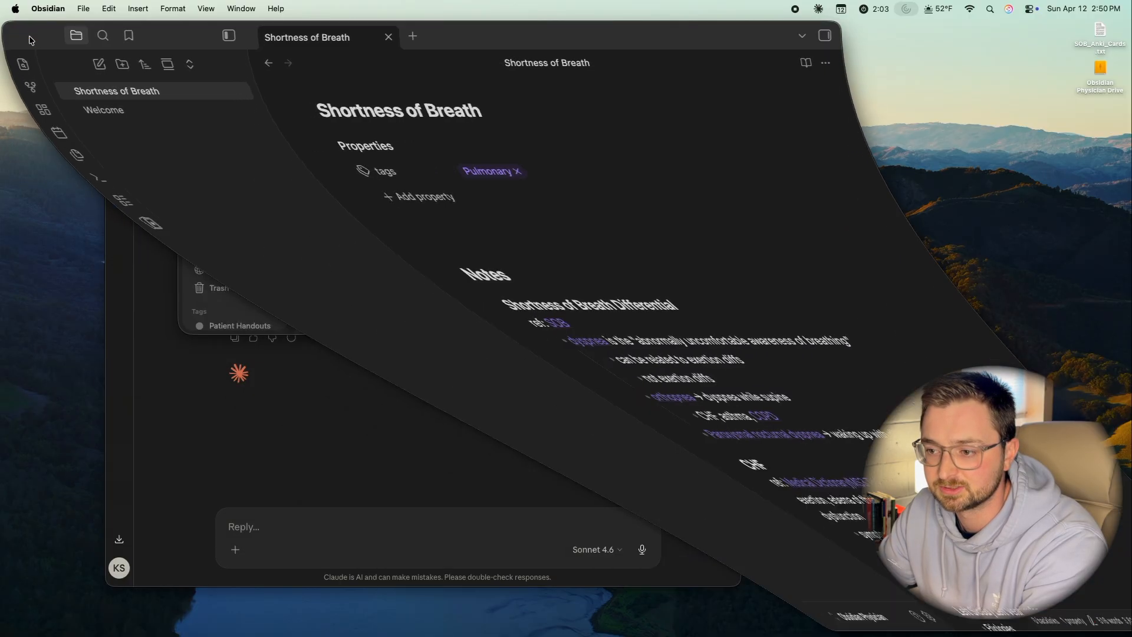
pyautogui.moveTo(425, 91); pyautogui.dragTo(649, 71)
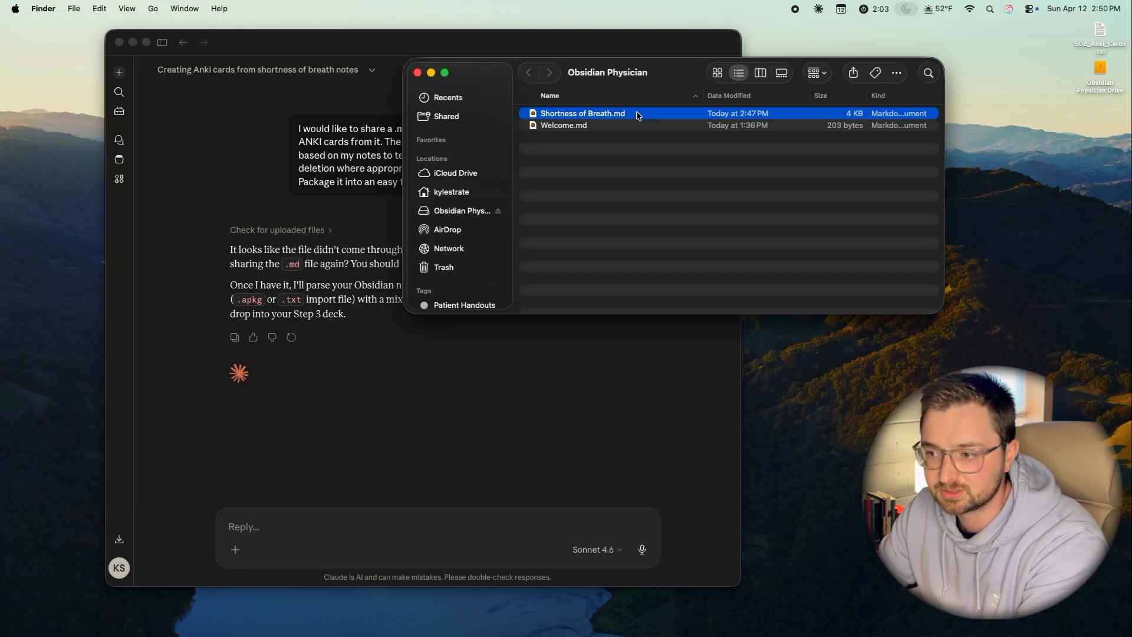
pyautogui.moveTo(637, 115); pyautogui.dragTo(438, 439)
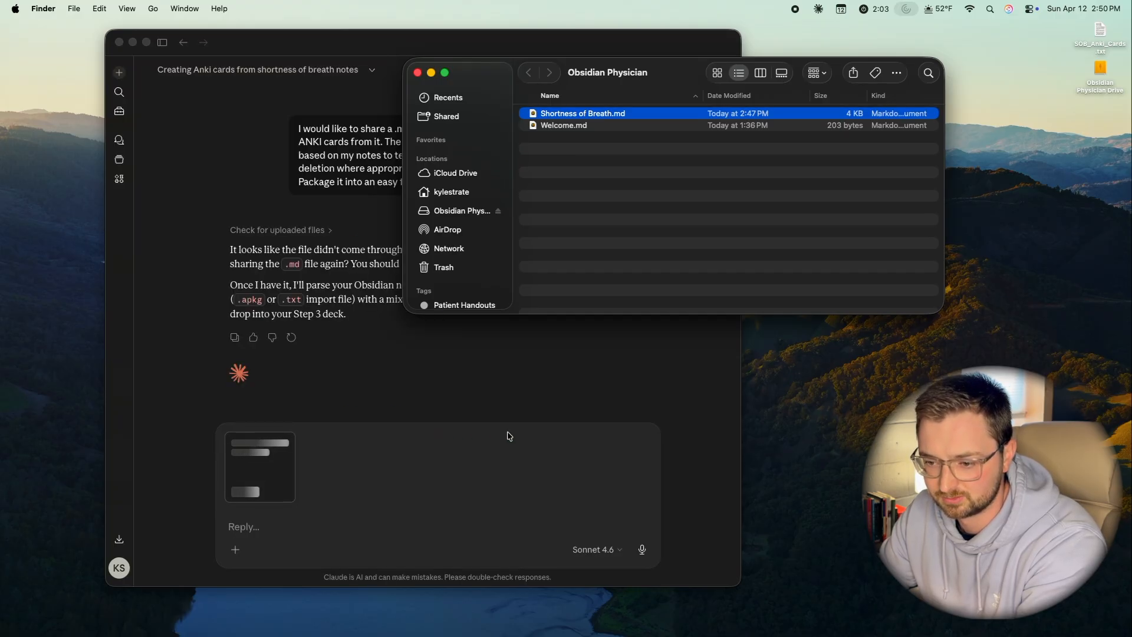
pyautogui.click(430, 73)
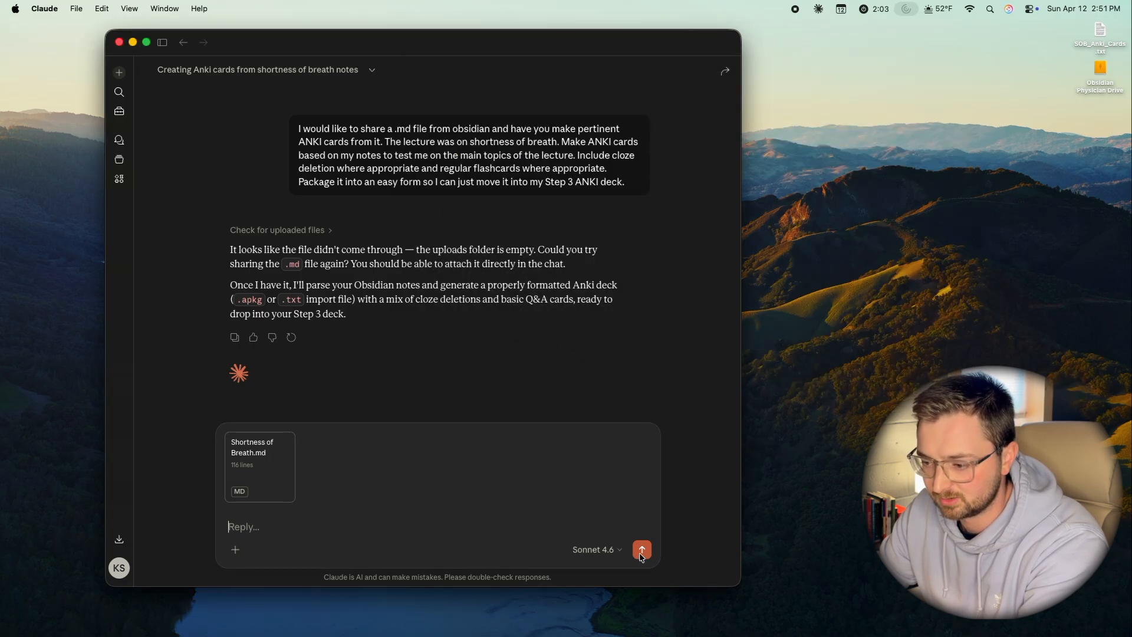
pyautogui.click(641, 550)
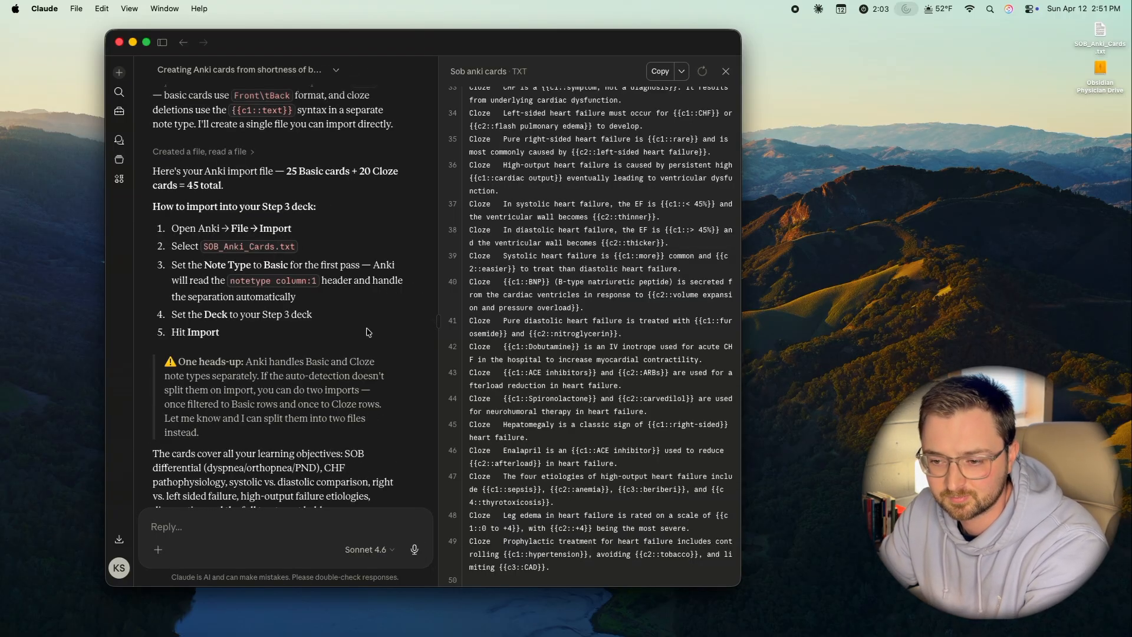
# Step: Download the generated SOB_Anki_Cards.txt to the Desktop, replacing the existing file, and minimize Claude
pyautogui.scroll(6, 366, 332)
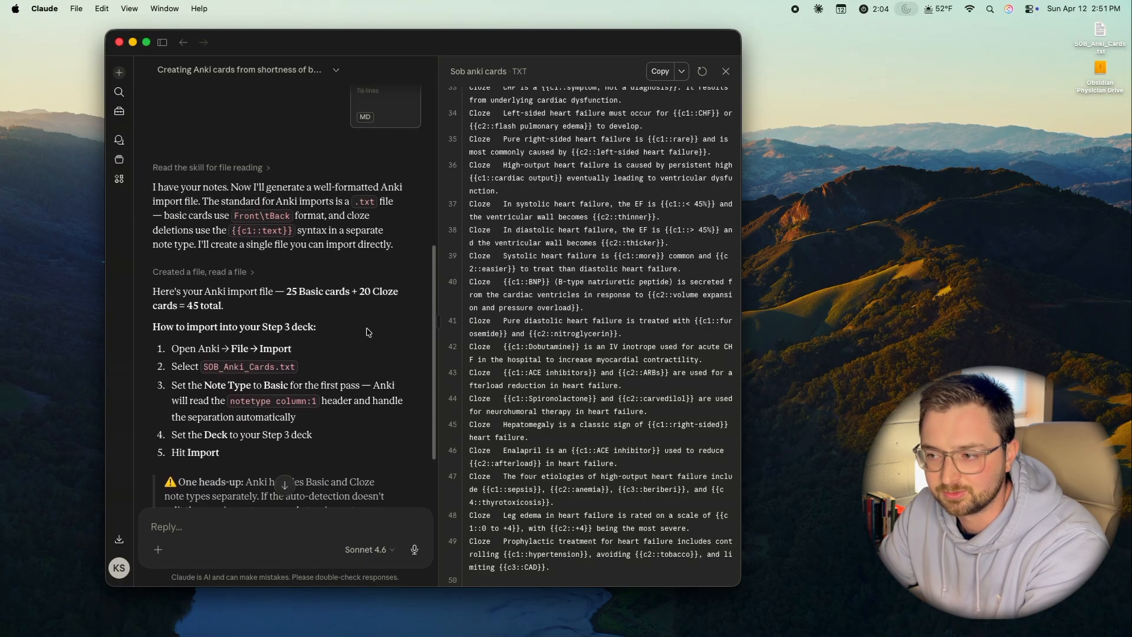
pyautogui.click(681, 70)
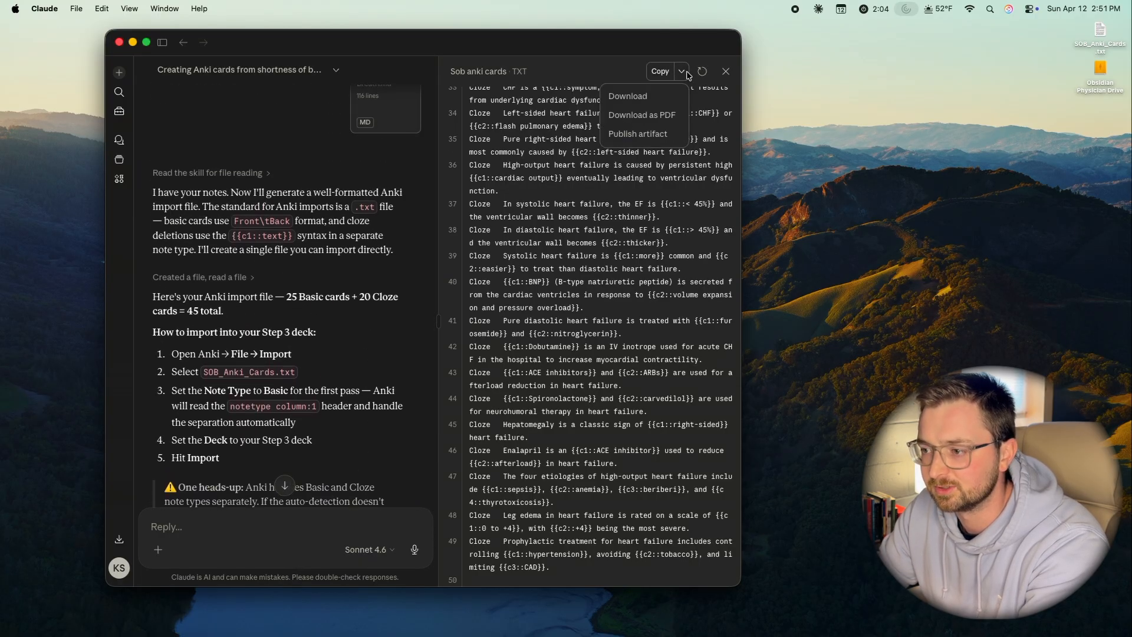
pyautogui.click(647, 97)
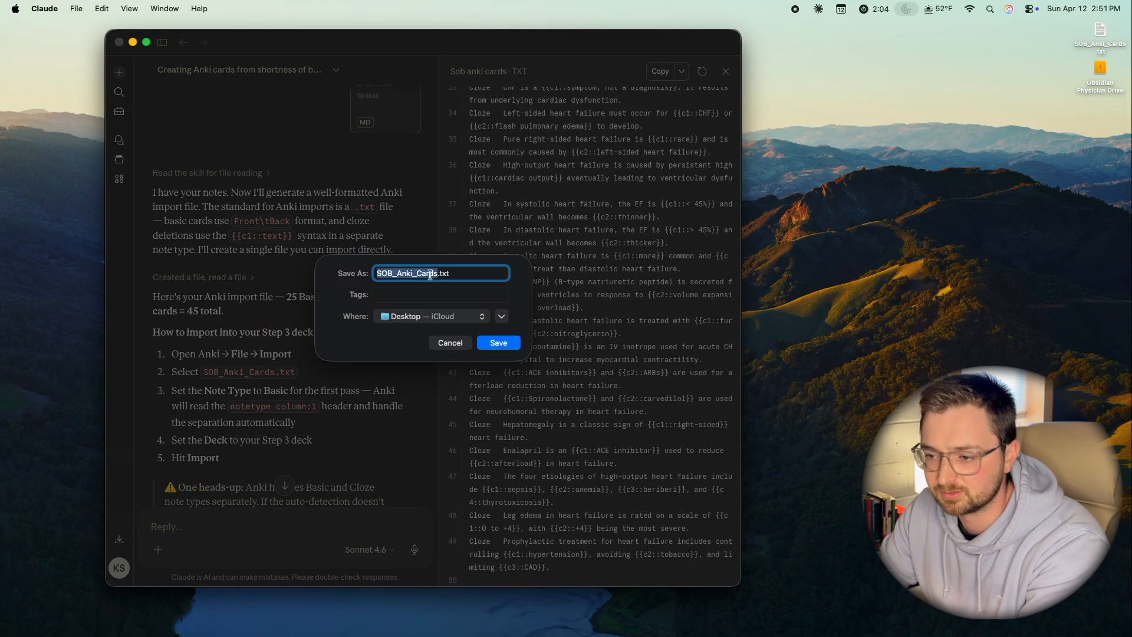
pyautogui.click(501, 344)
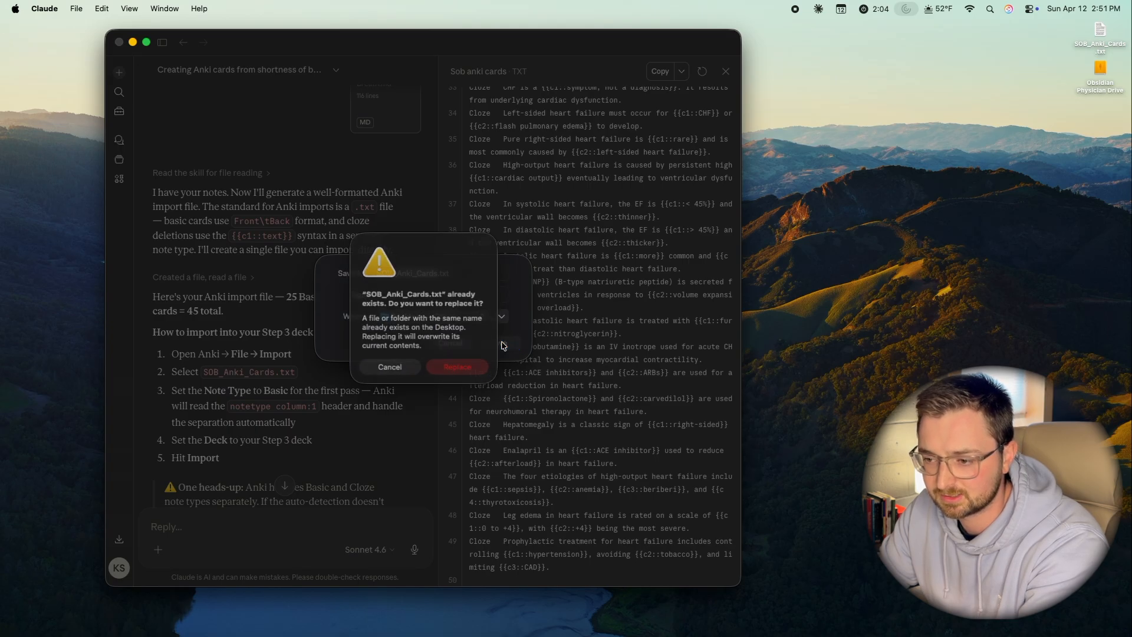
pyautogui.click(470, 368)
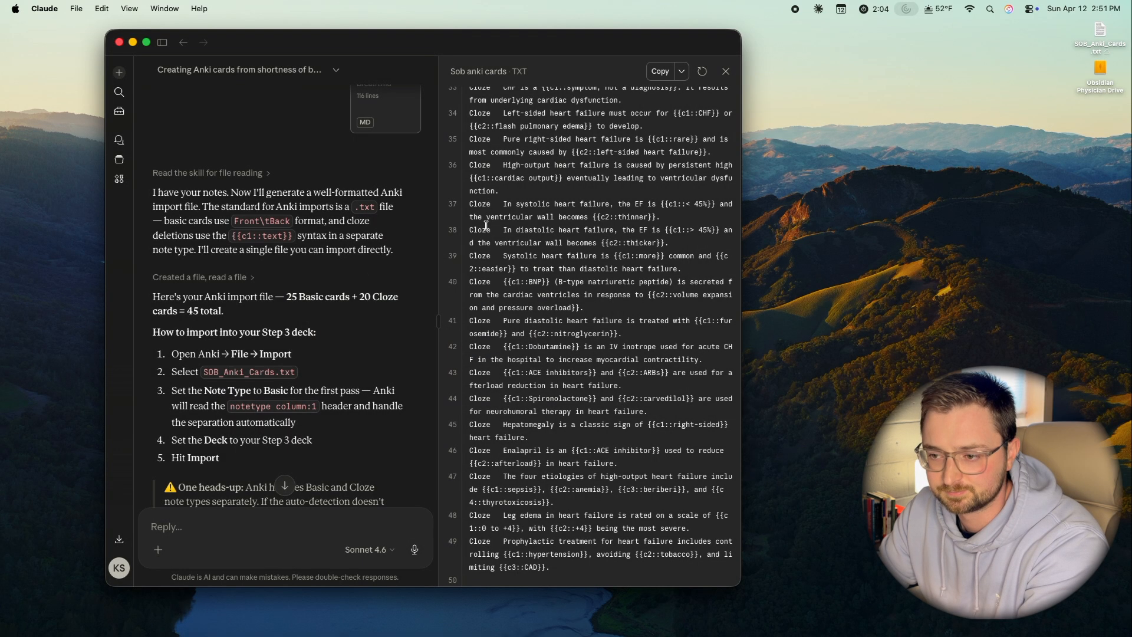
pyautogui.click(133, 43)
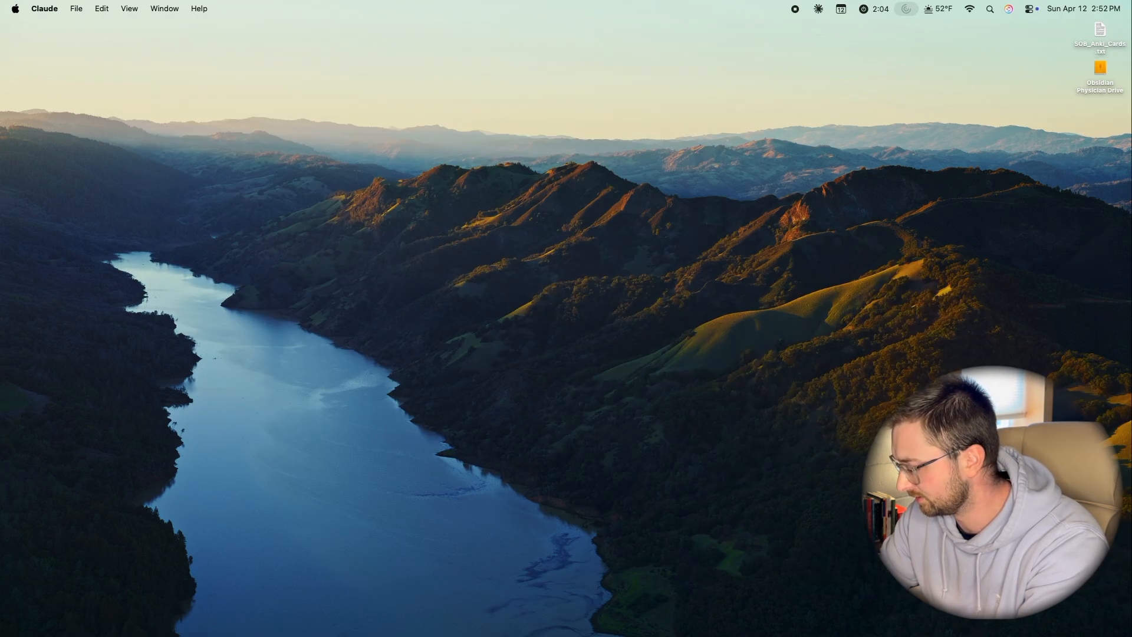
# Step: Switch to Anki, create a new deck named Step 3, and open it
pyautogui.hotkey('ctrl', 'Right')
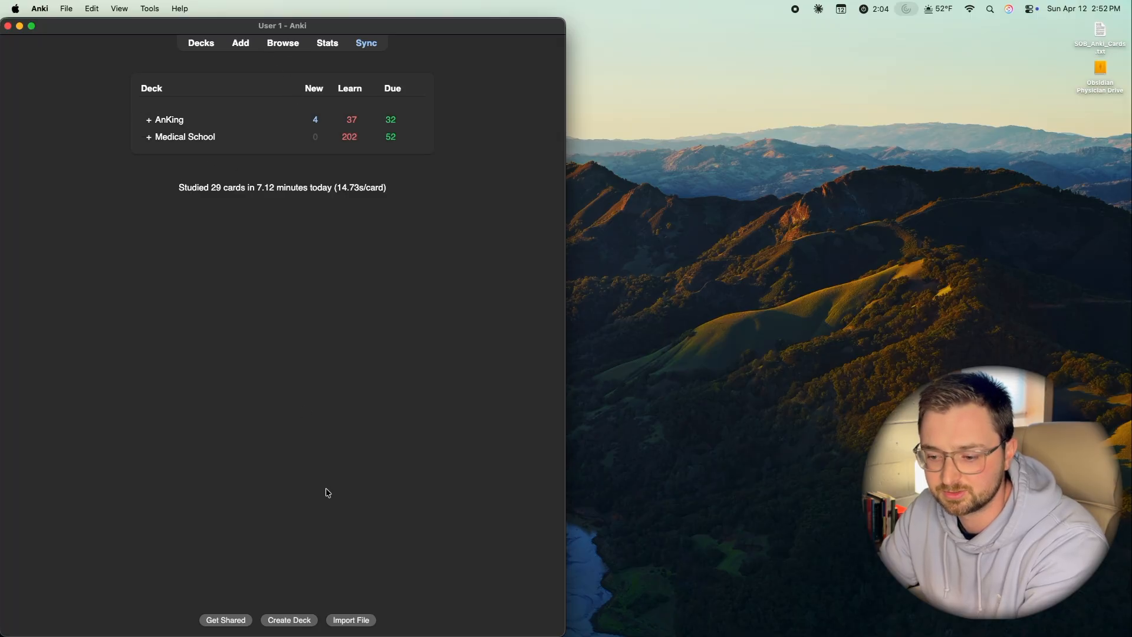
pyautogui.click(289, 620)
pyautogui.write('S')
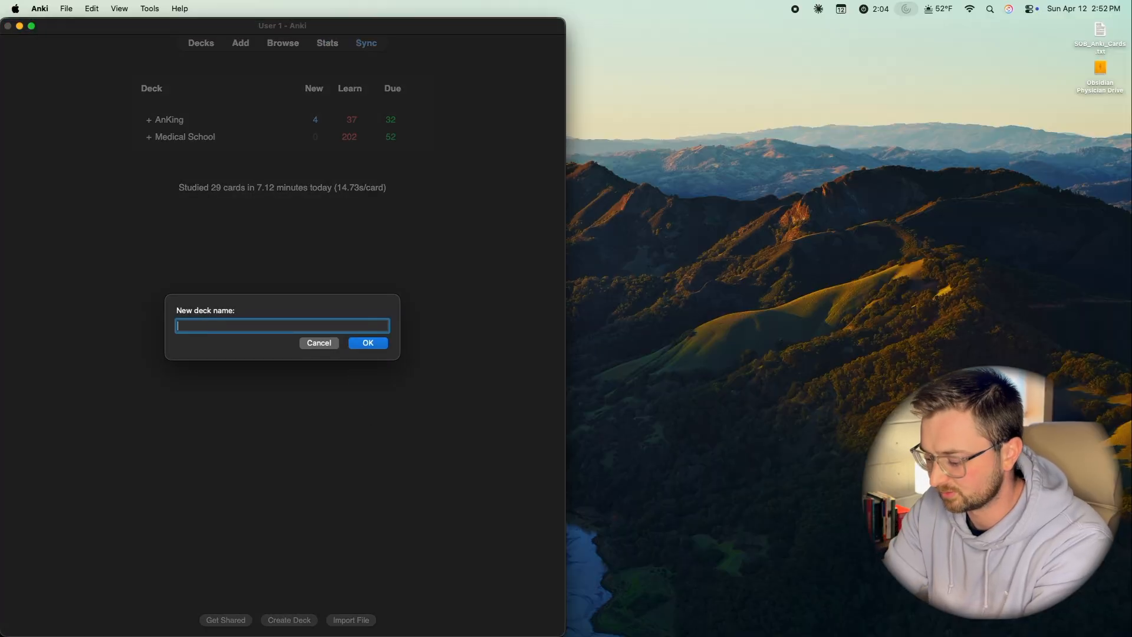
pyautogui.write('tep 3')
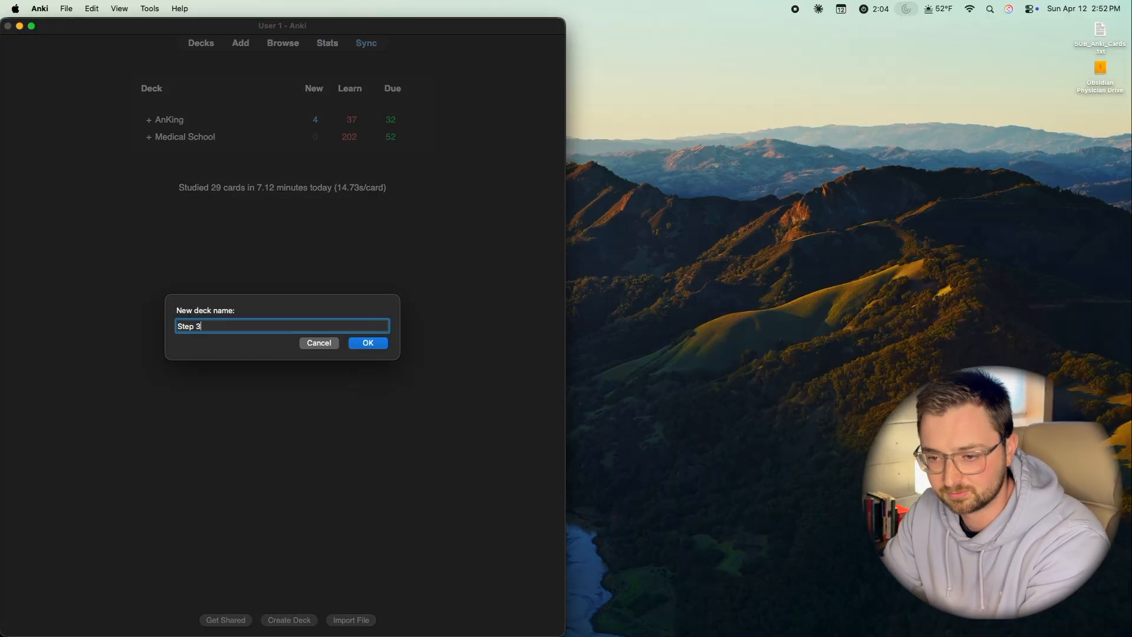
pyautogui.click(368, 344)
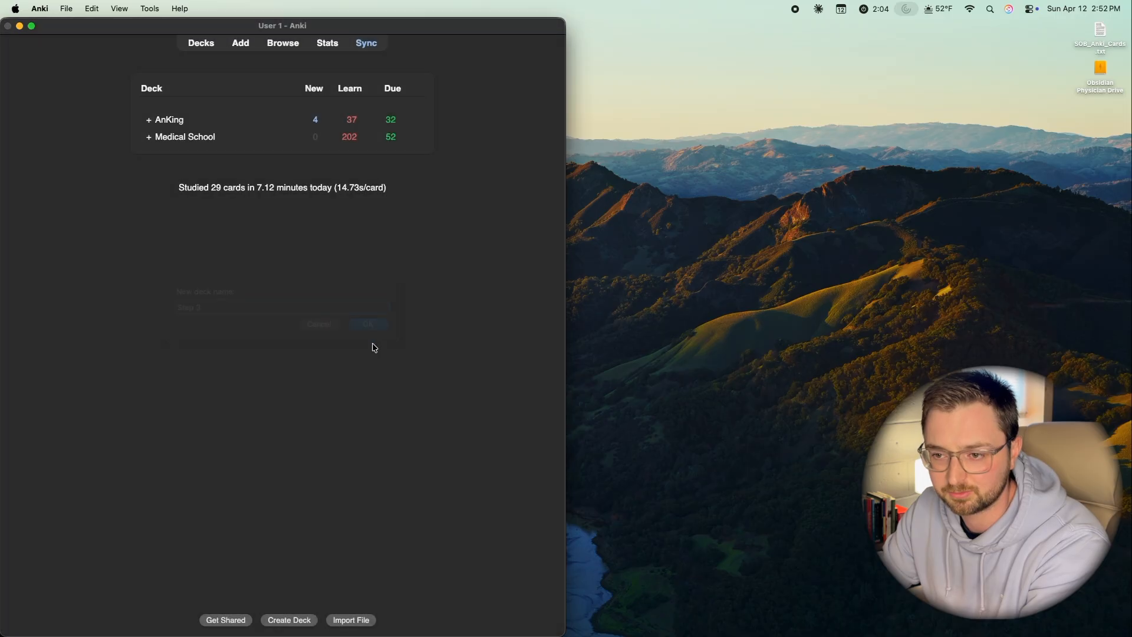
pyautogui.click(169, 155)
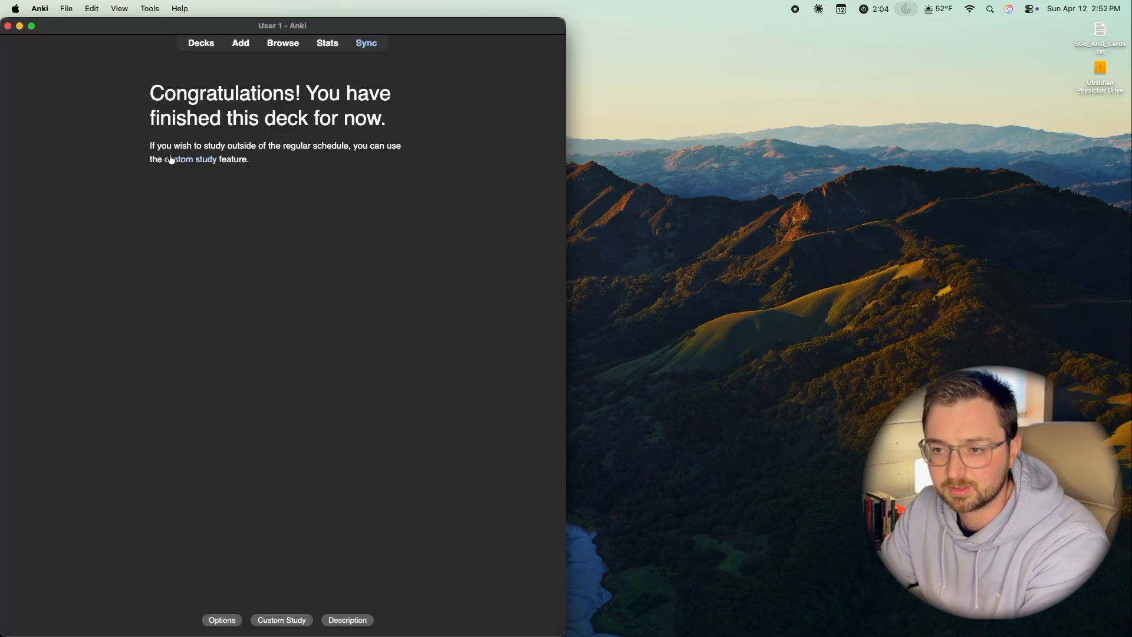
# Step: Import SOB_Anki_Cards.txt from the Desktop into the Step 3 deck and start studying that deck
pyautogui.click(67, 8)
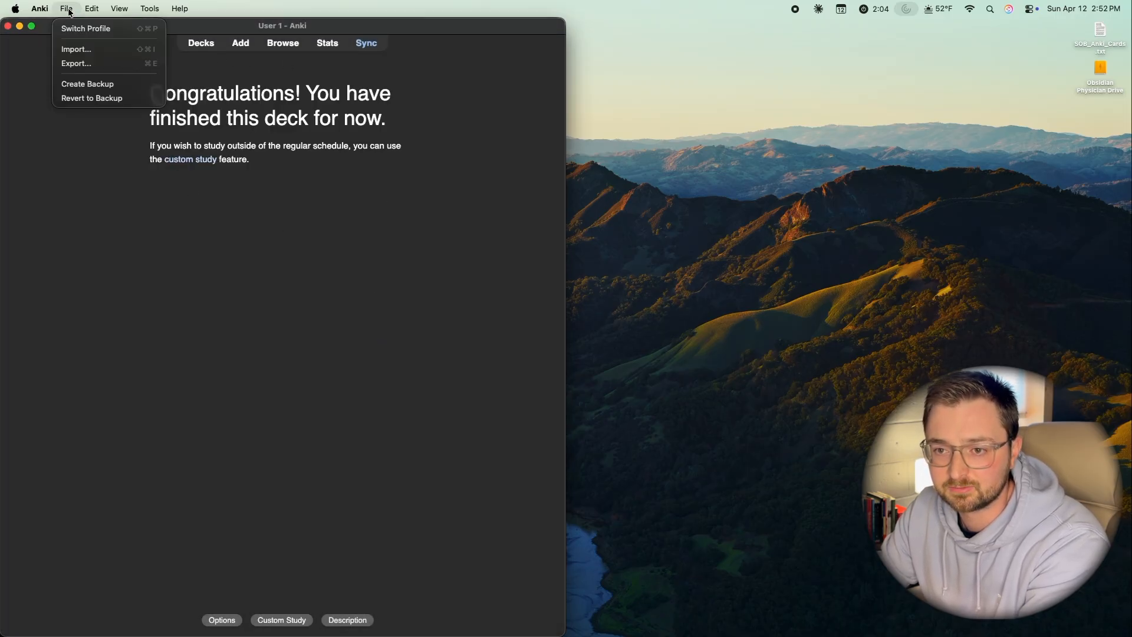
pyautogui.click(87, 53)
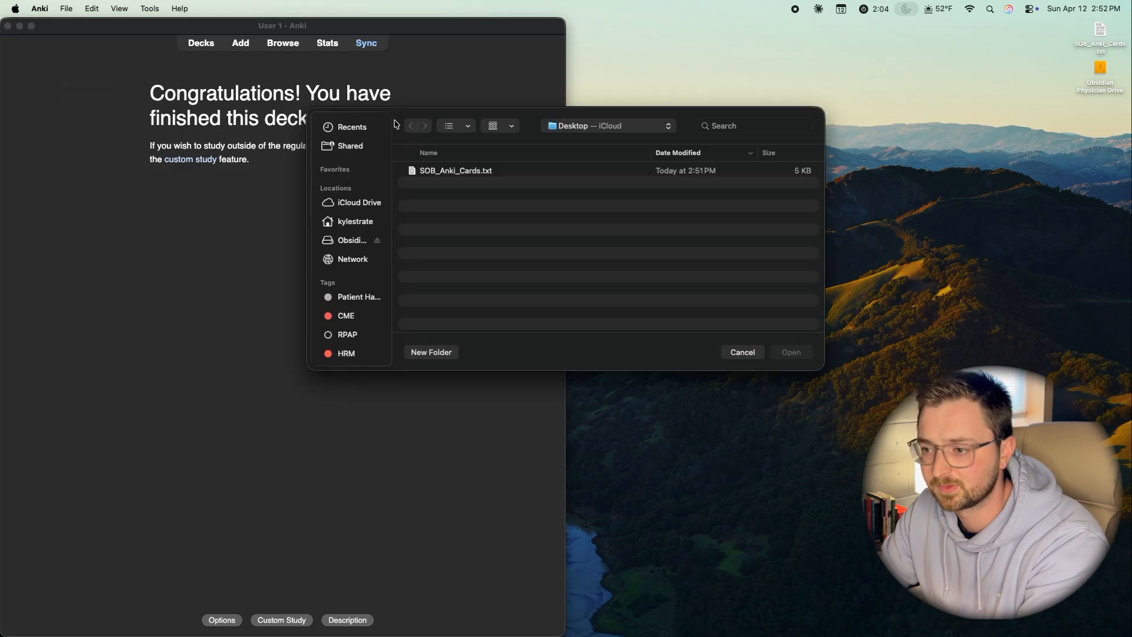
pyautogui.click(499, 174)
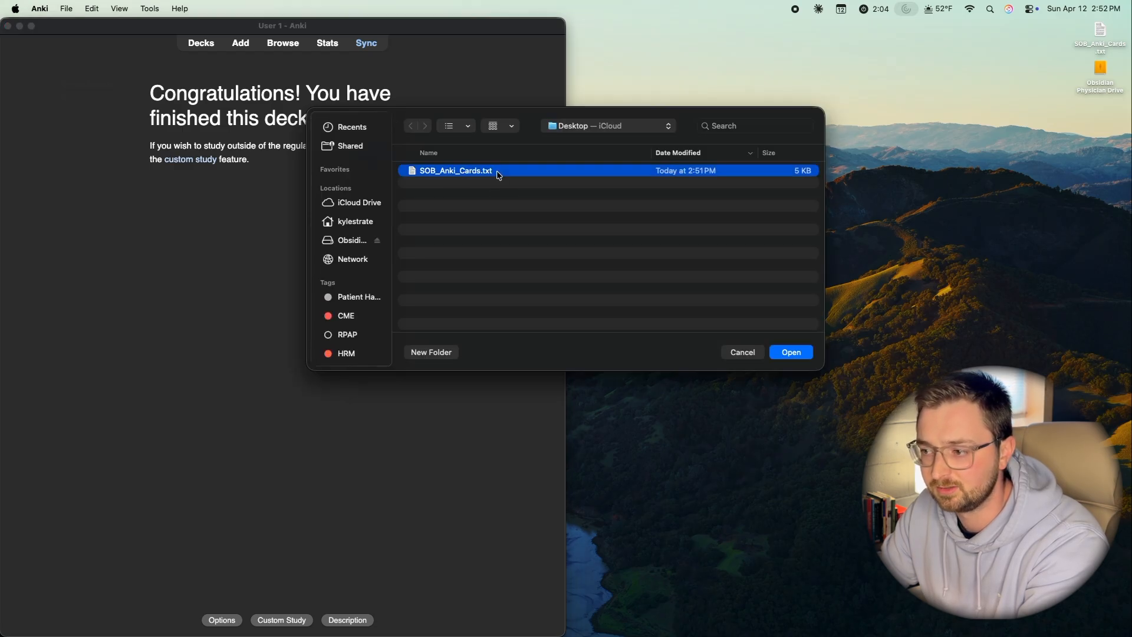
pyautogui.click(791, 352)
pyautogui.scroll(-2, 164, 256)
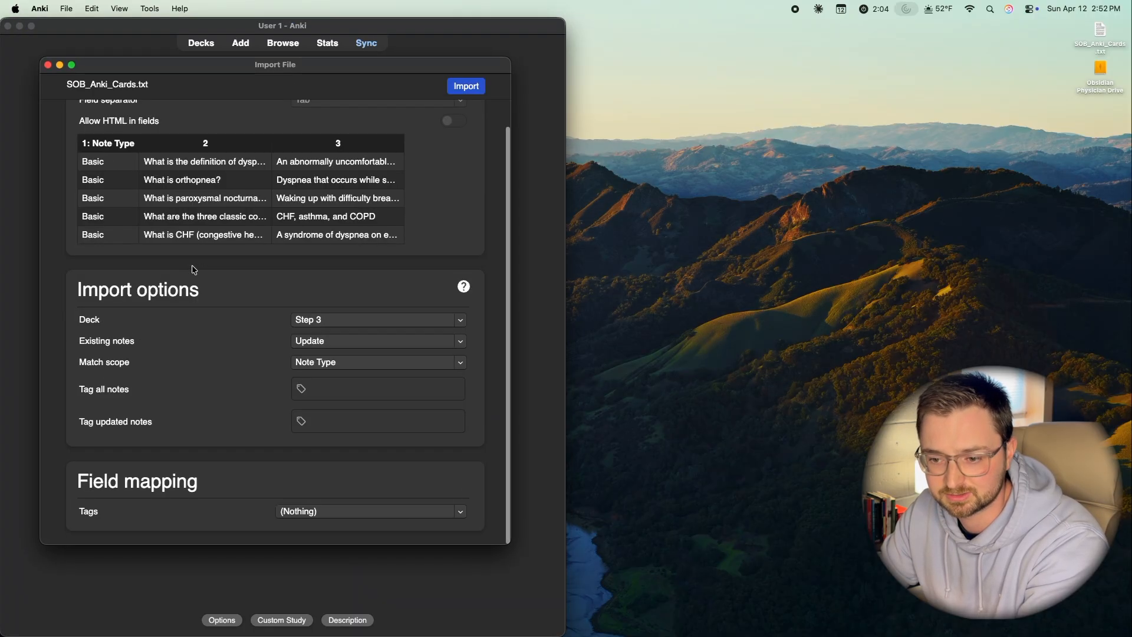
pyautogui.scroll(2, 257, 335)
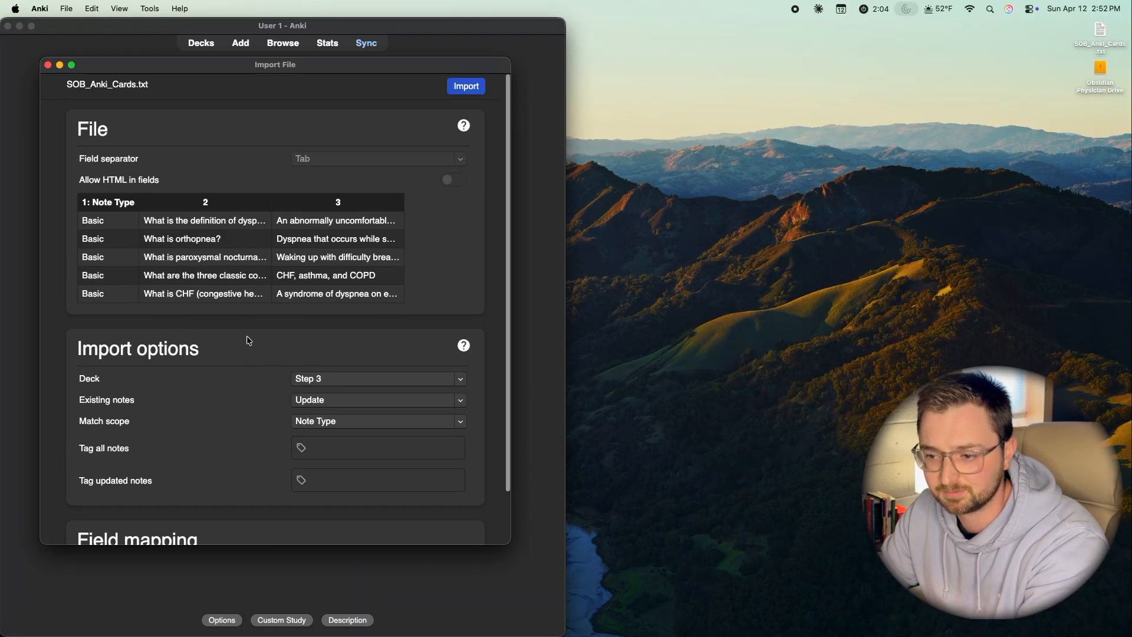
pyautogui.click(465, 87)
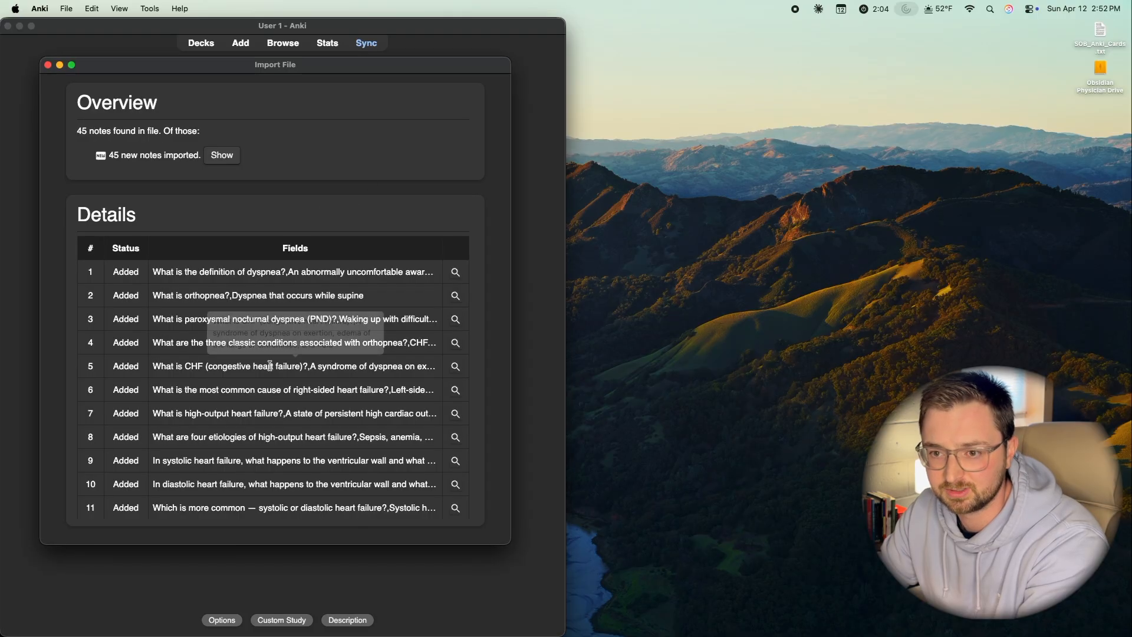
pyautogui.click(48, 65)
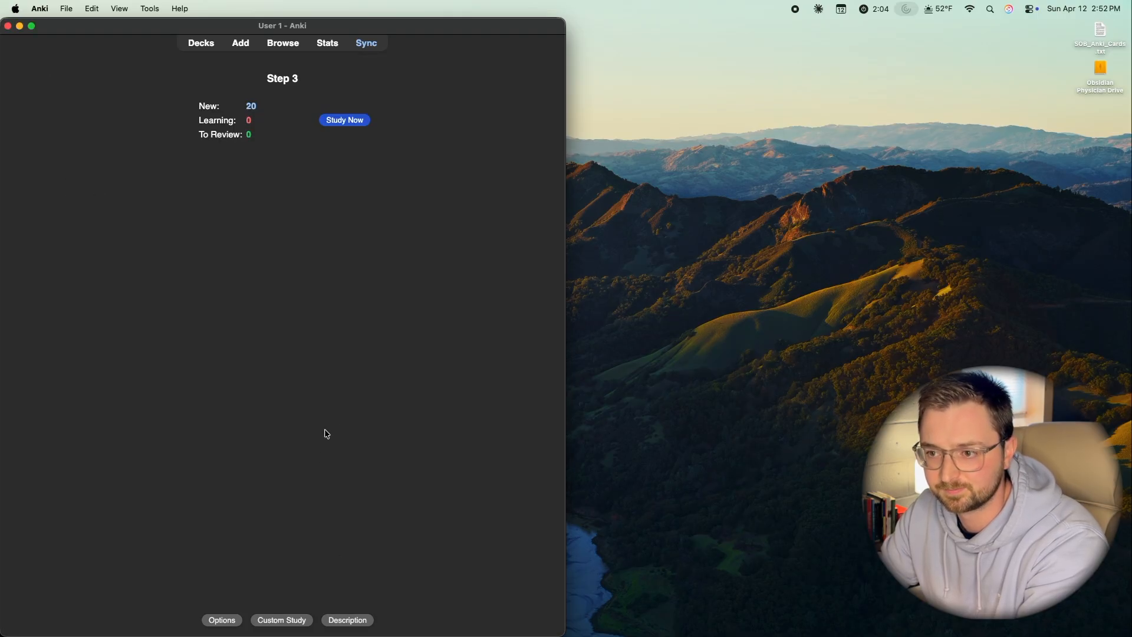
pyautogui.click(348, 121)
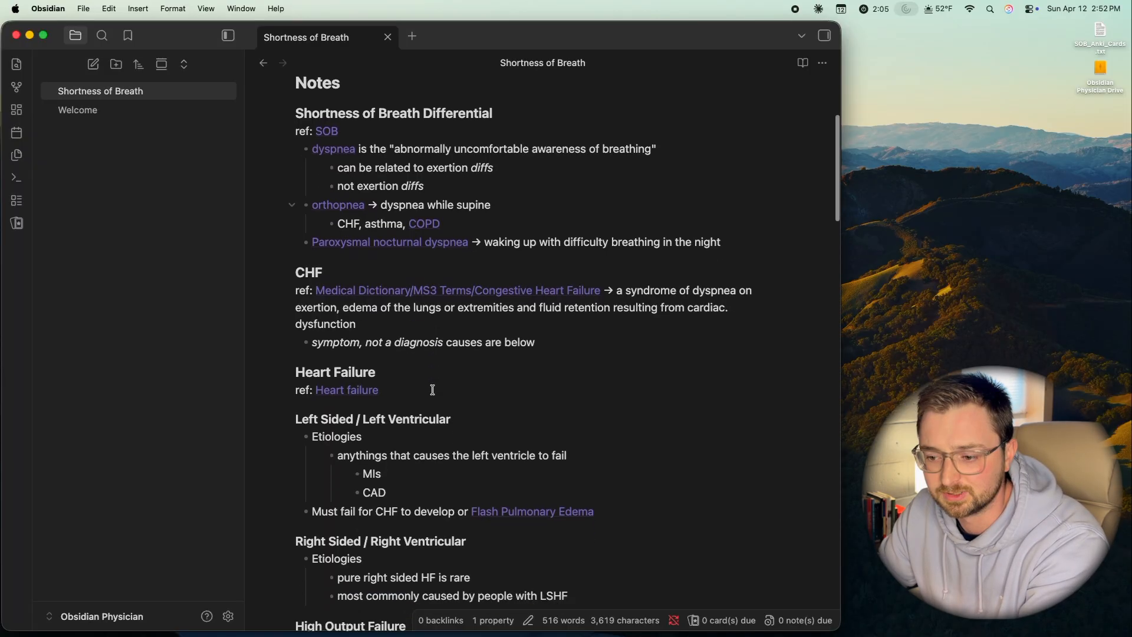
# Step: Switch to Obsidian and look through the Shortness of Breath note's contents and its Spaced Repetition section
pyautogui.scroll(-20, 432, 390)
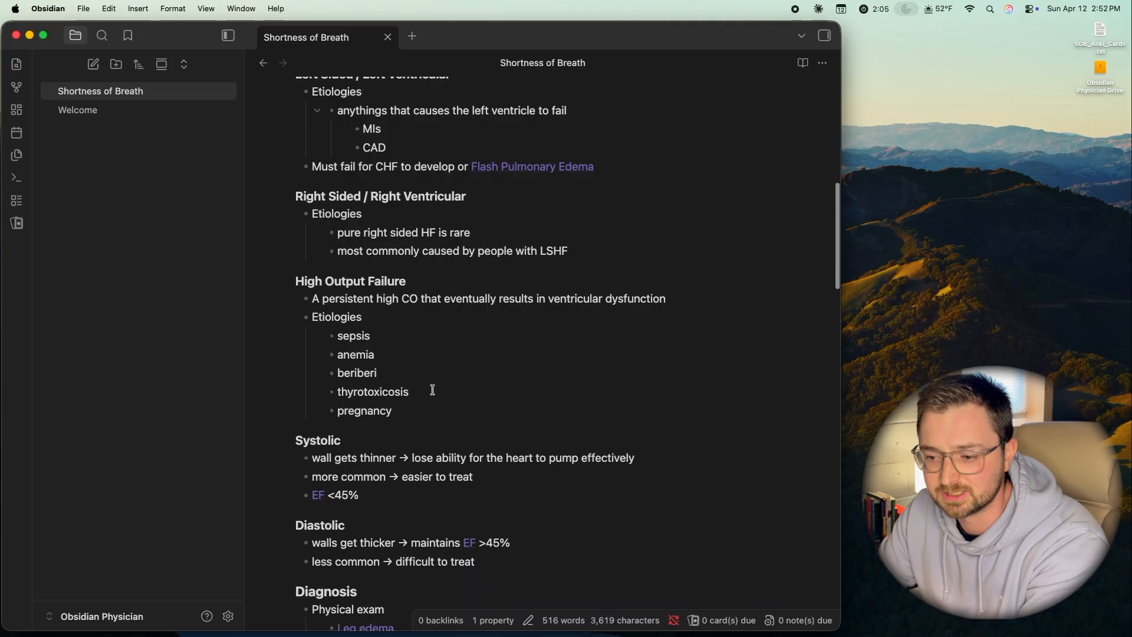
pyautogui.scroll(-4, 432, 391)
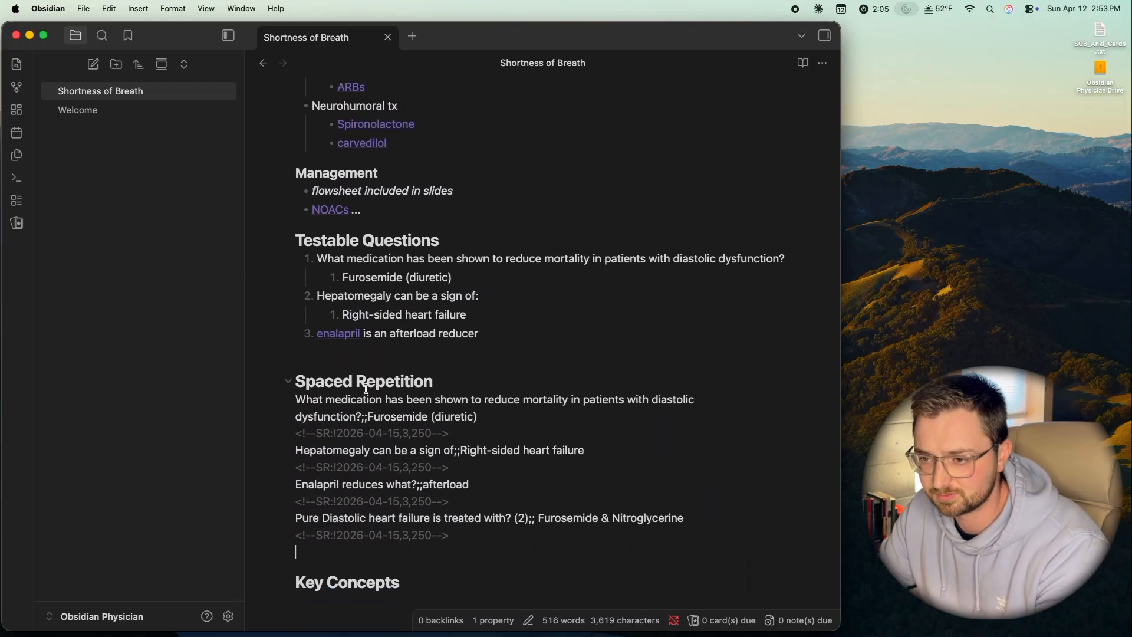
pyautogui.scroll(20, 403, 249)
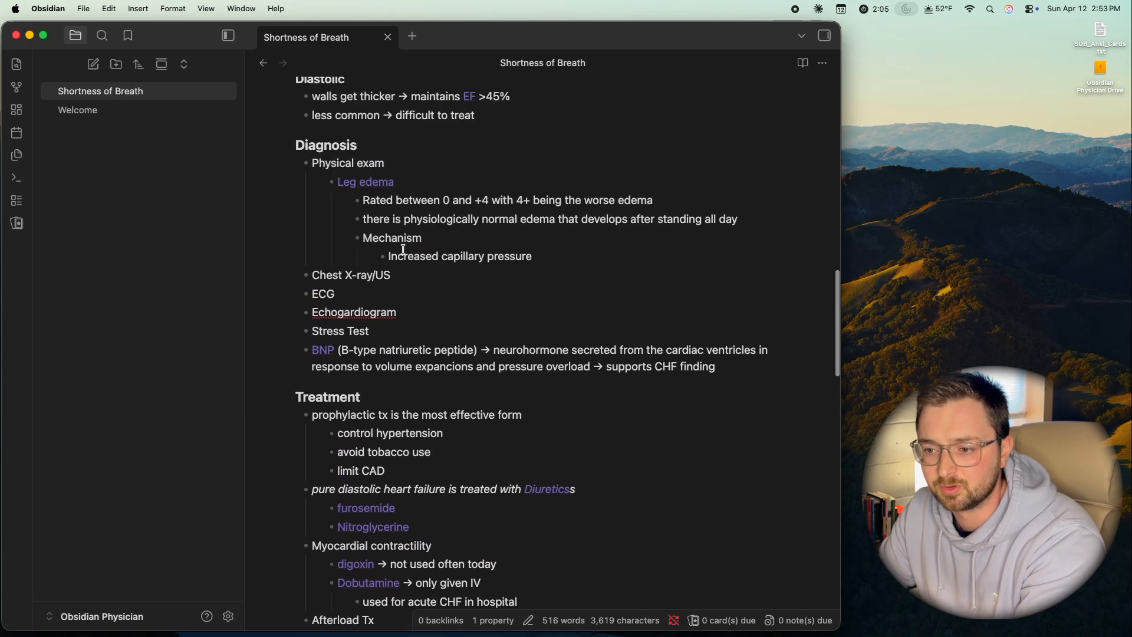
pyautogui.scroll(10, 411, 222)
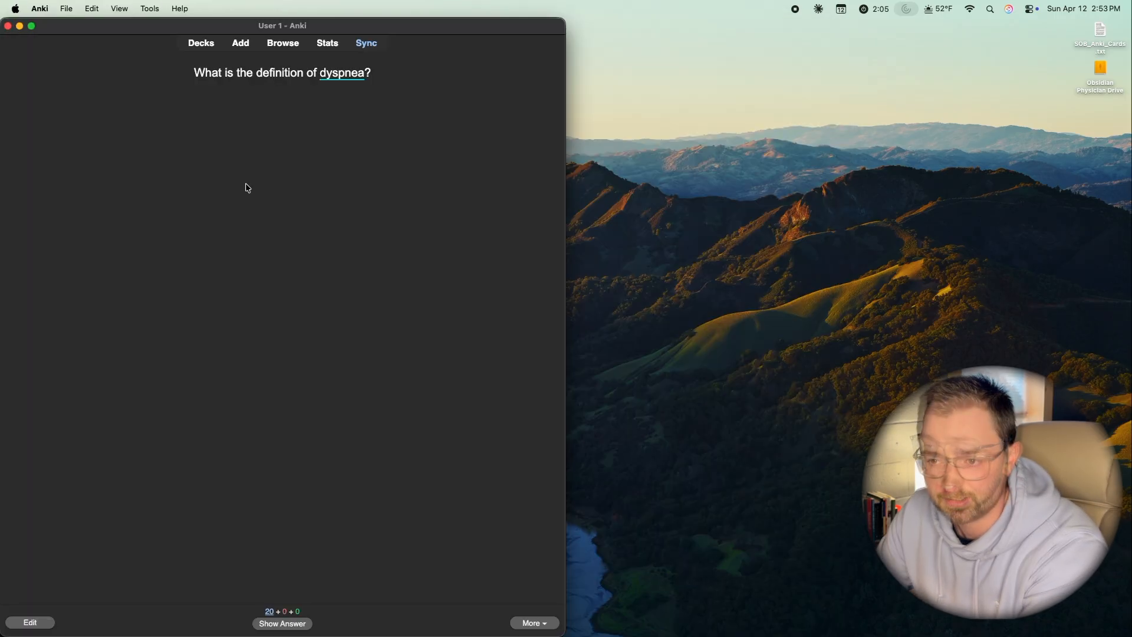
# Step: Back in Anki, review the dyspnea, orthopnea and paroxysmal nocturnal dyspnea cards, rating each Good, and return to the deck list
pyautogui.click(299, 624)
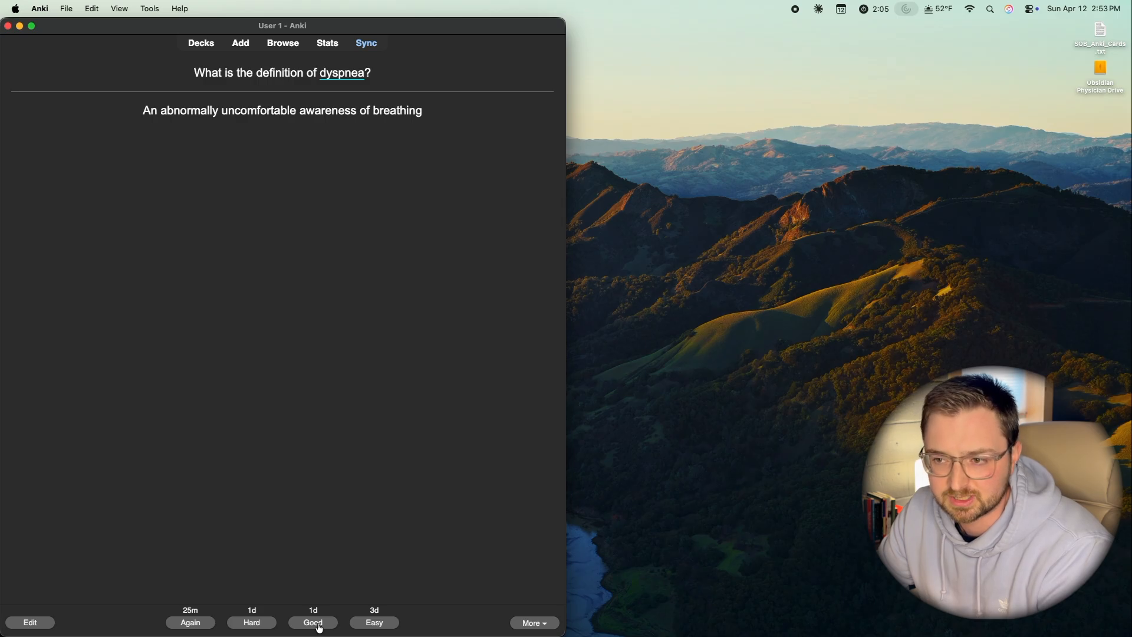
pyautogui.click(319, 623)
pyautogui.click(292, 625)
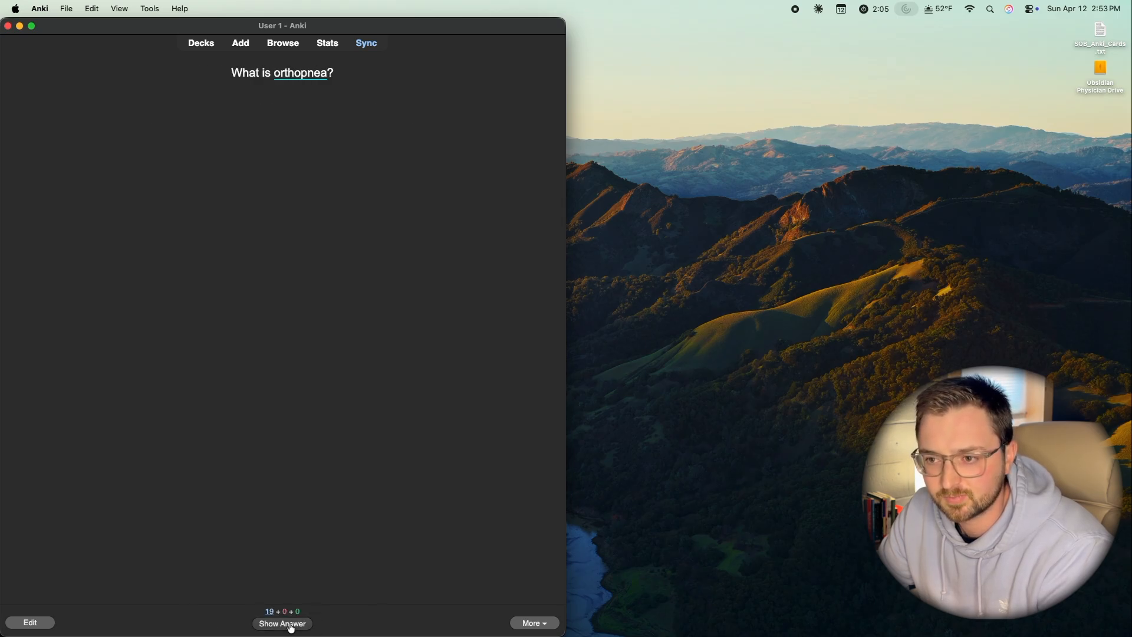
pyautogui.click(318, 623)
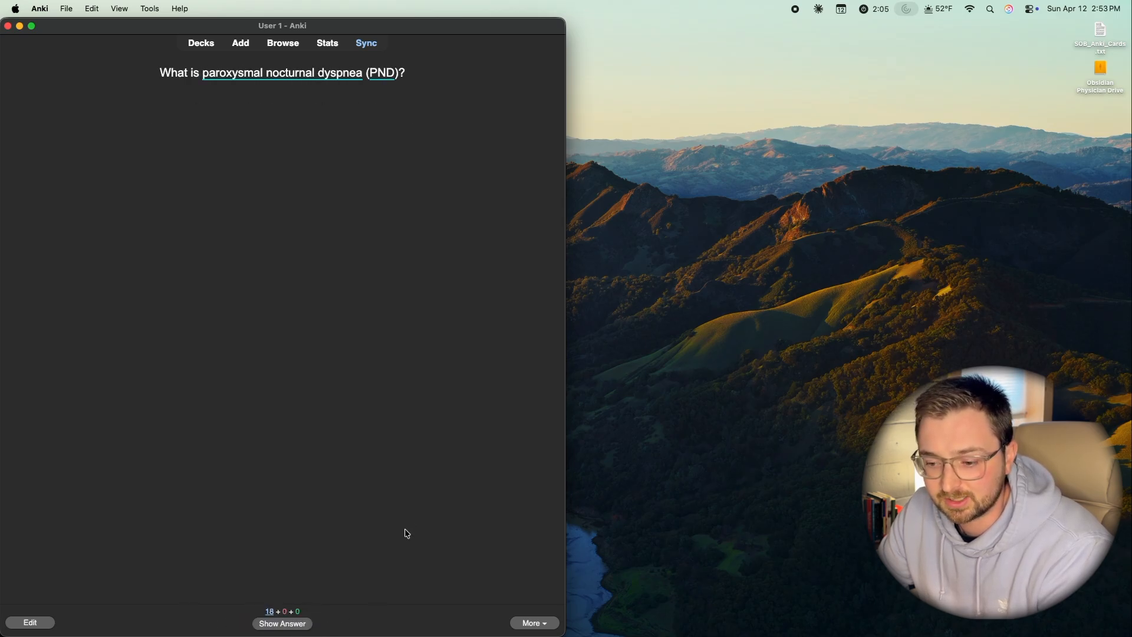
pyautogui.click(295, 622)
pyautogui.click(313, 623)
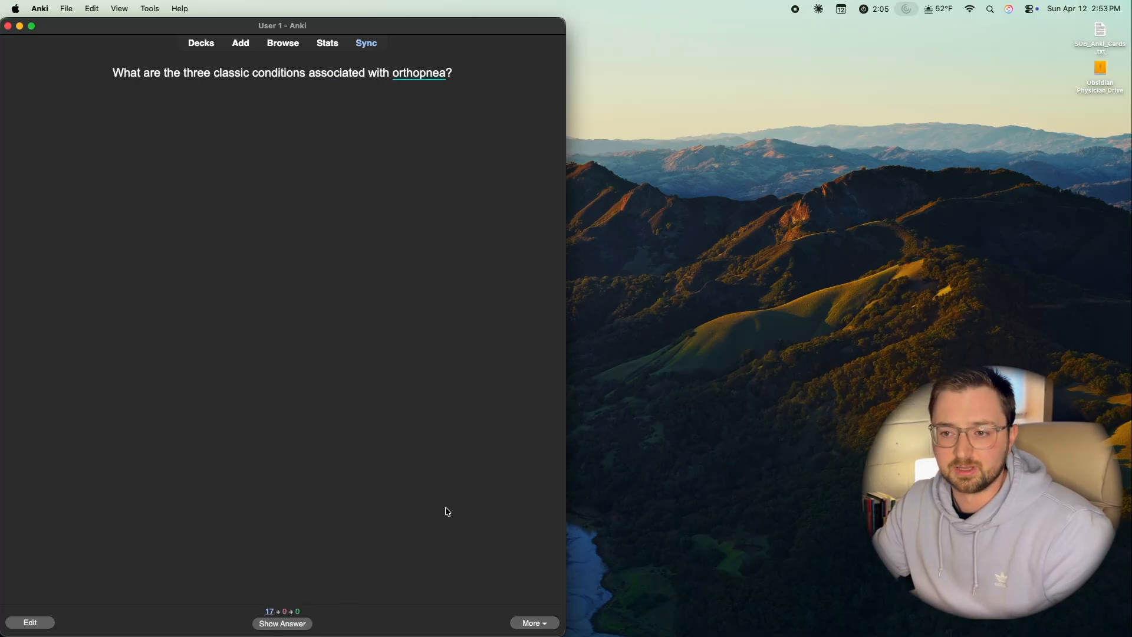
pyautogui.click(201, 45)
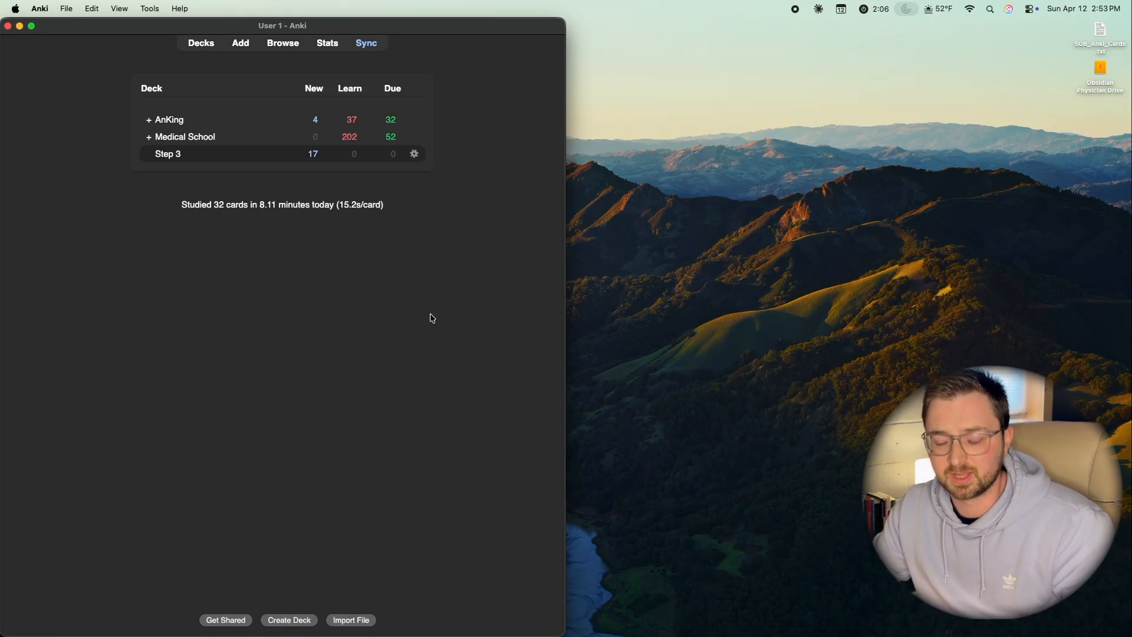